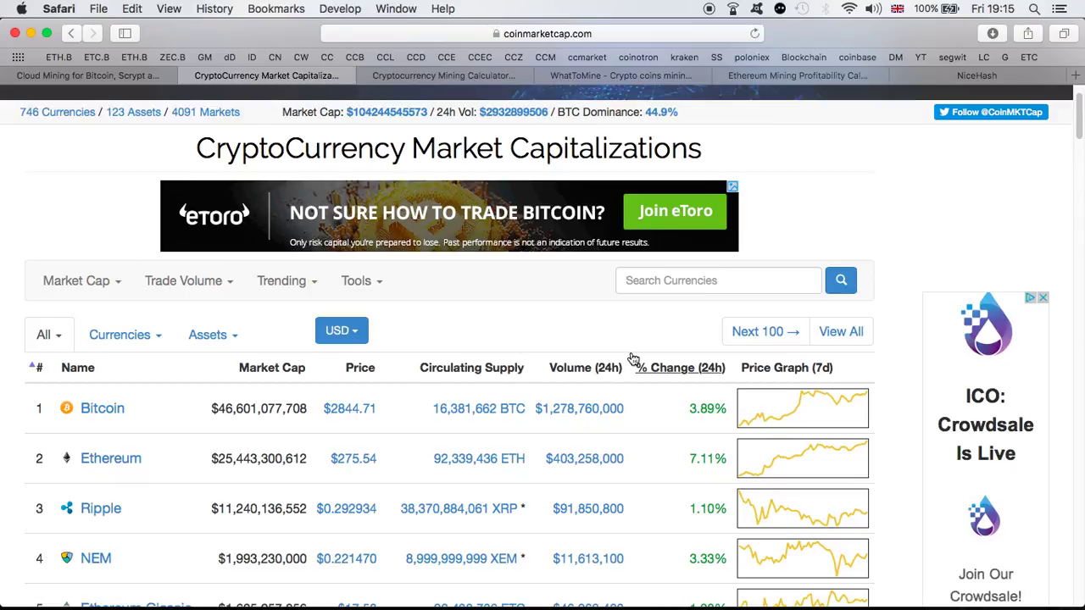
Look through the top cryptocurrencies by market cap on CoinMarketCap, comparing their prices and circulating supply
{"action": "scroll", "coordinate": [631, 363], "scroll_direction": "down", "scroll_amount": 3}
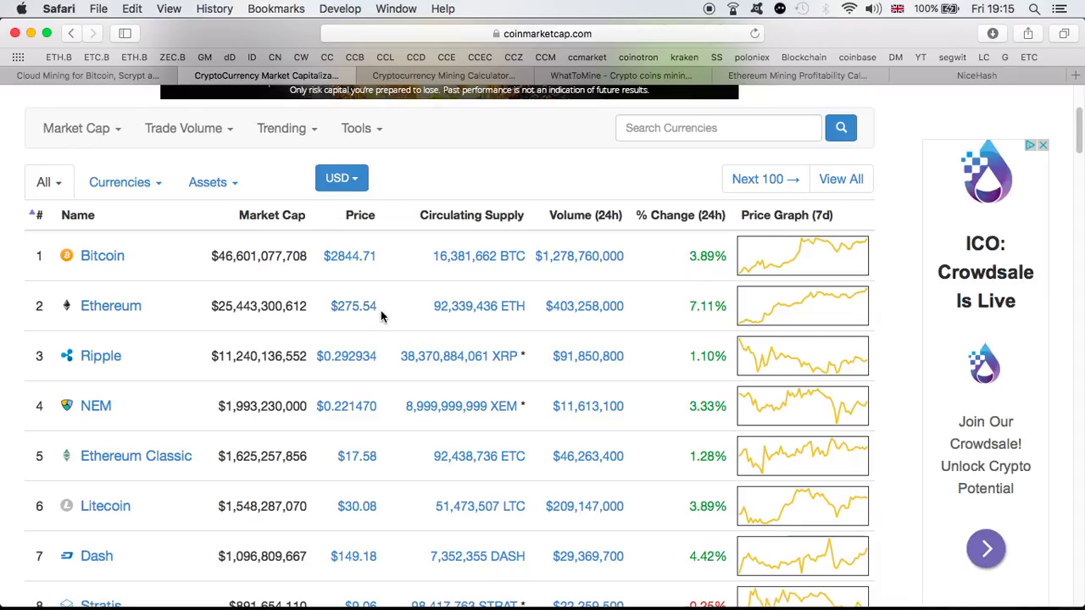
{"action": "scroll", "coordinate": [390, 356], "scroll_direction": "down", "scroll_amount": 2}
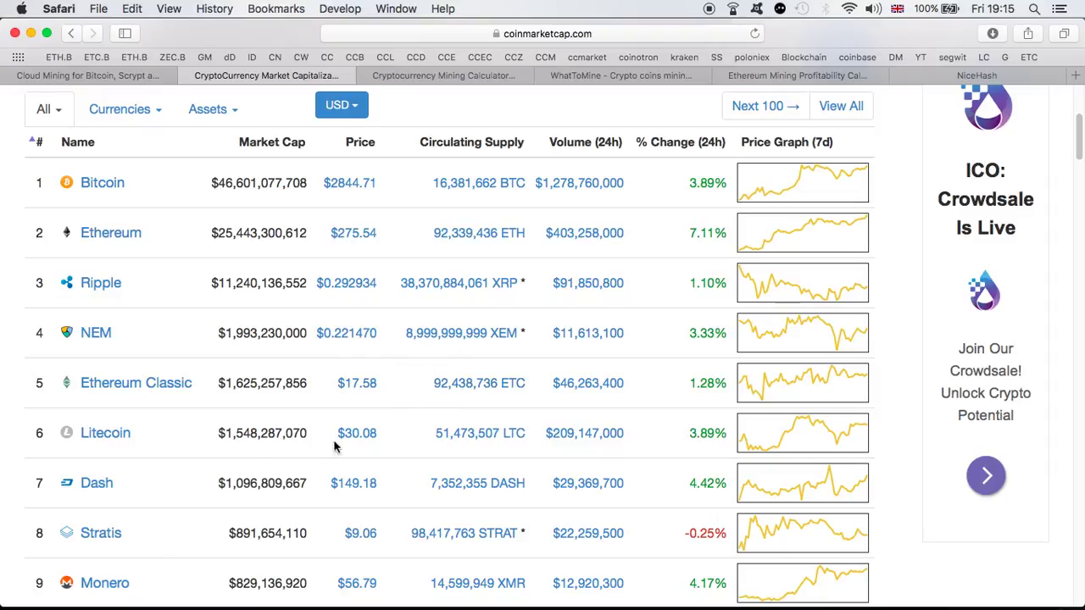
{"action": "scroll", "coordinate": [381, 449], "scroll_direction": "down", "scroll_amount": 2}
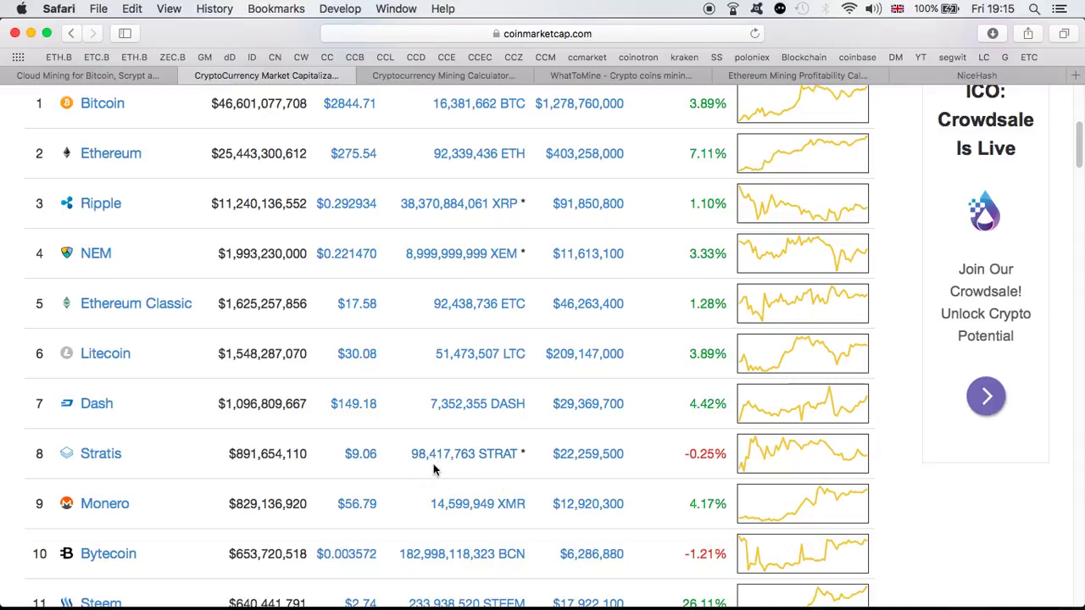
{"action": "scroll", "coordinate": [424, 508], "scroll_direction": "down", "scroll_amount": 5}
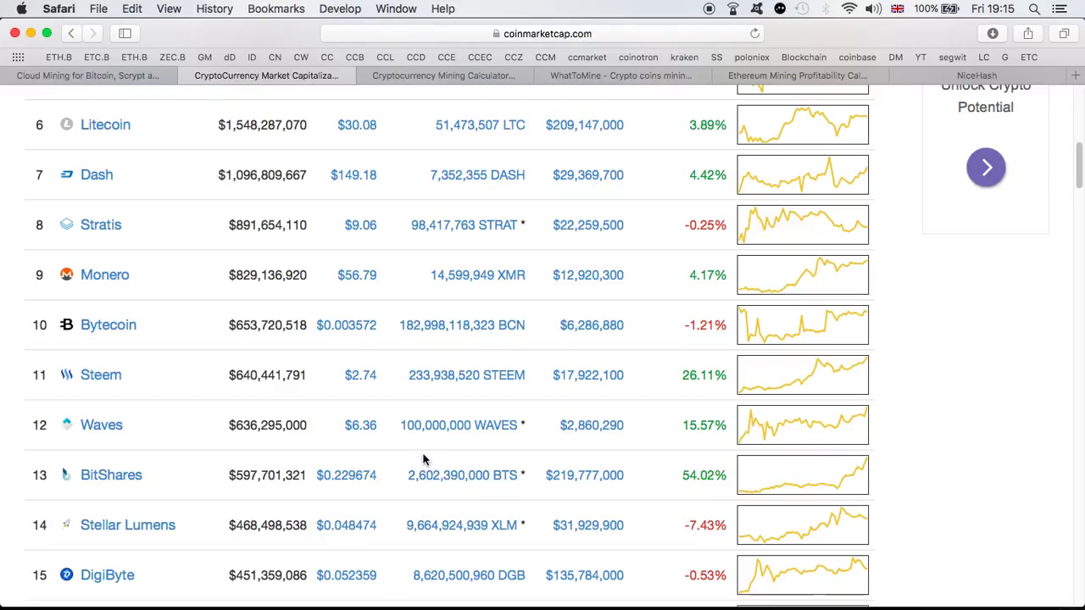
{"action": "scroll", "coordinate": [420, 454], "scroll_direction": "down", "scroll_amount": 5}
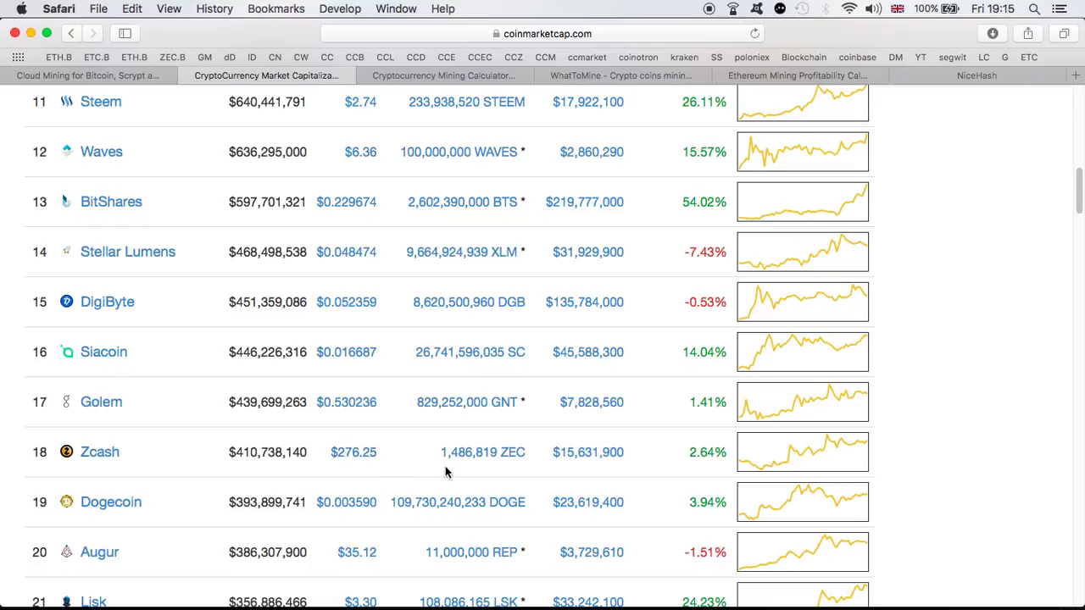
{"action": "scroll", "coordinate": [498, 448], "scroll_direction": "up", "scroll_amount": 10}
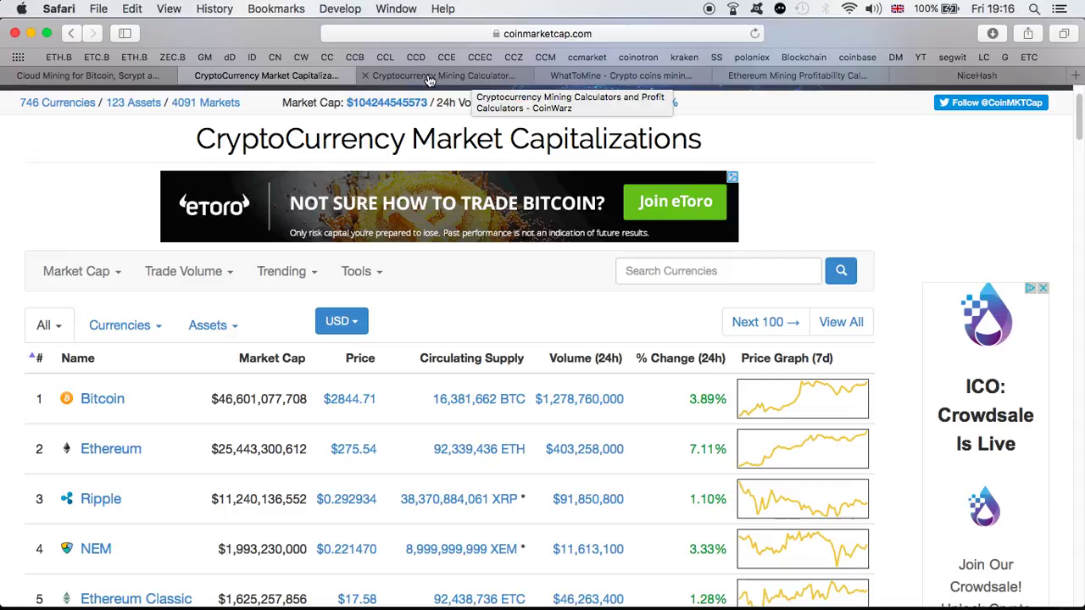
Check the Ether mining plan on Genesis Mining, and open the Ethereum mining calculator on CoinWarz
{"action": "left_click", "coordinate": [121, 76]}
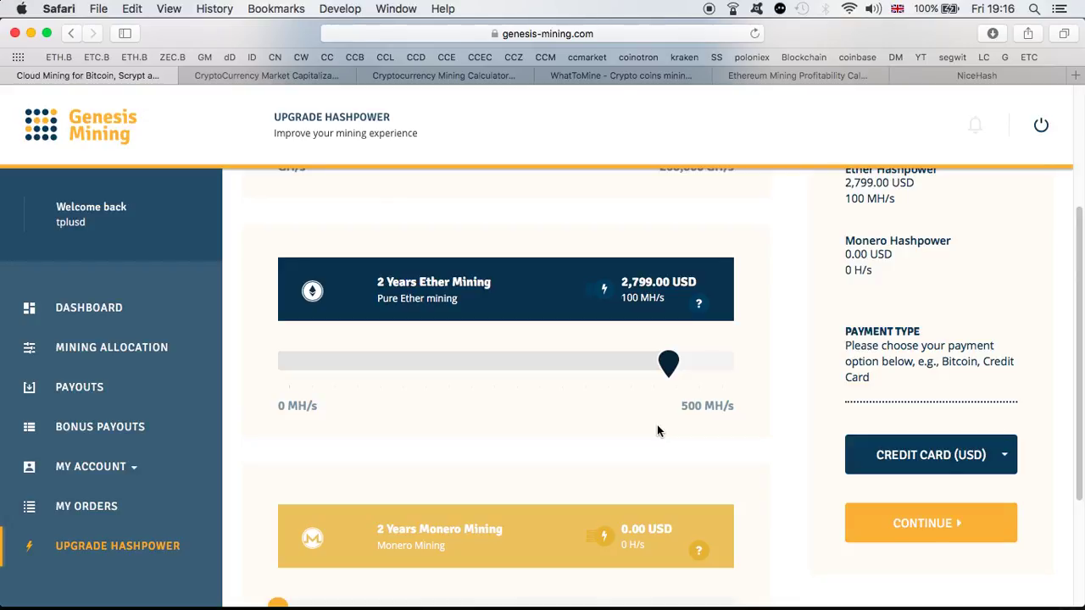
{"action": "left_click", "coordinate": [459, 75]}
{"action": "scroll", "coordinate": [453, 254], "scroll_direction": "up", "scroll_amount": 10}
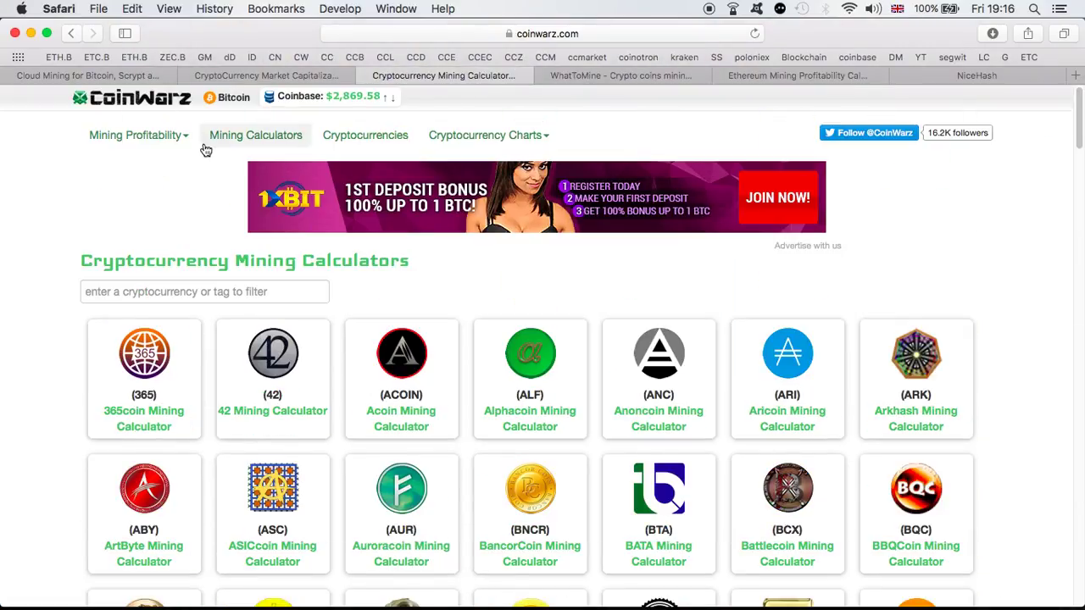
{"action": "left_click", "coordinate": [148, 102]}
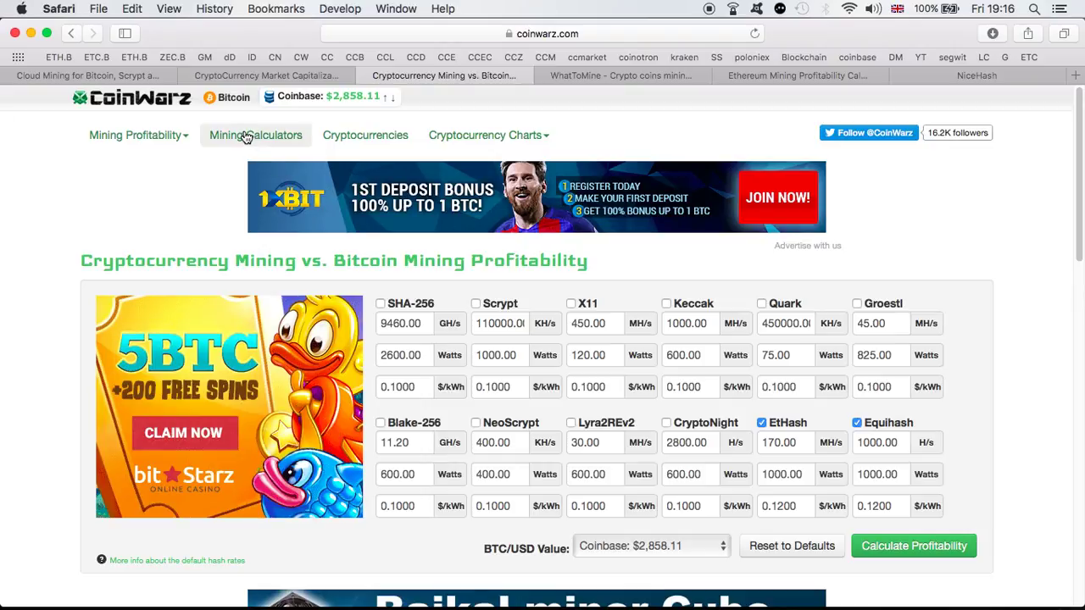
{"action": "left_click", "coordinate": [245, 137]}
{"action": "scroll", "coordinate": [710, 276], "scroll_direction": "down", "scroll_amount": 15}
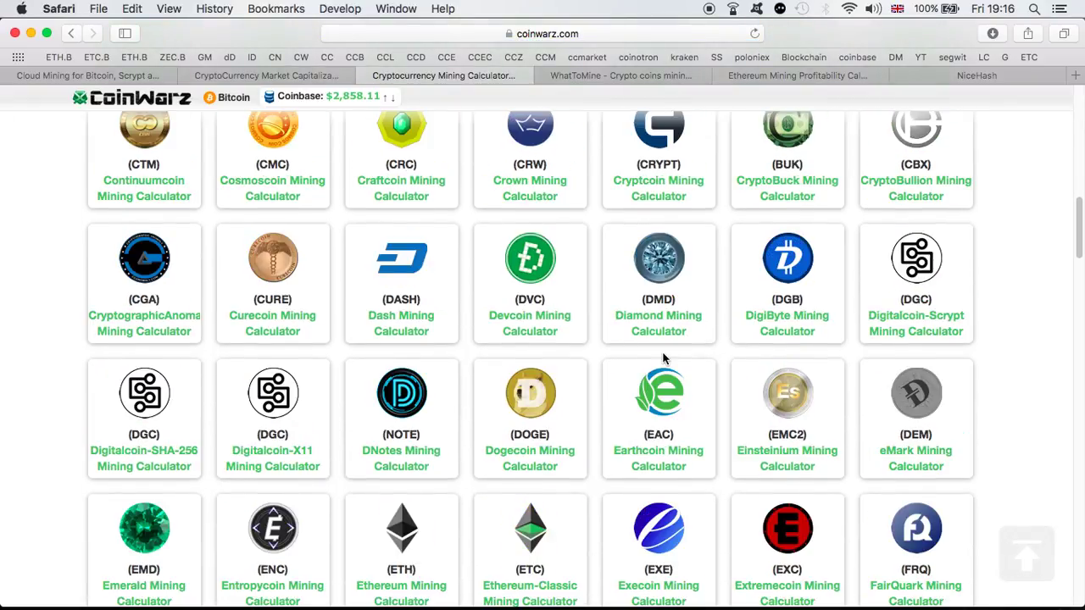
{"action": "scroll", "coordinate": [664, 360], "scroll_direction": "up", "scroll_amount": 15}
{"action": "scroll", "coordinate": [664, 360], "scroll_direction": "down", "scroll_amount": 16}
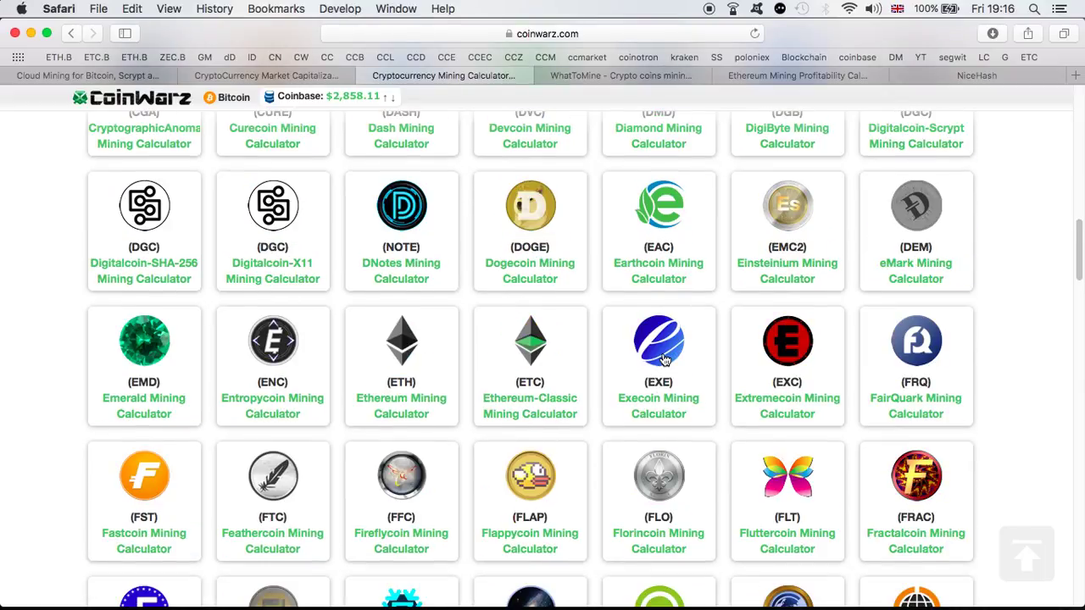
{"action": "left_click", "coordinate": [420, 404]}
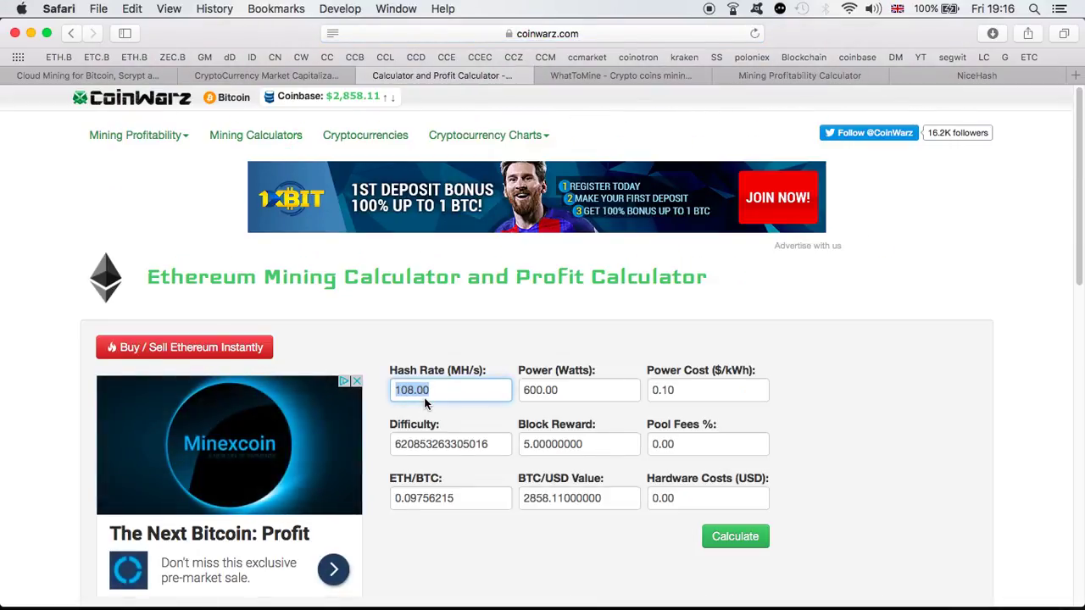
Set the Ethereum calculator's hash rate to 100 MH/s and the power cost to 0 $/kWh
{"action": "left_click", "coordinate": [411, 390]}
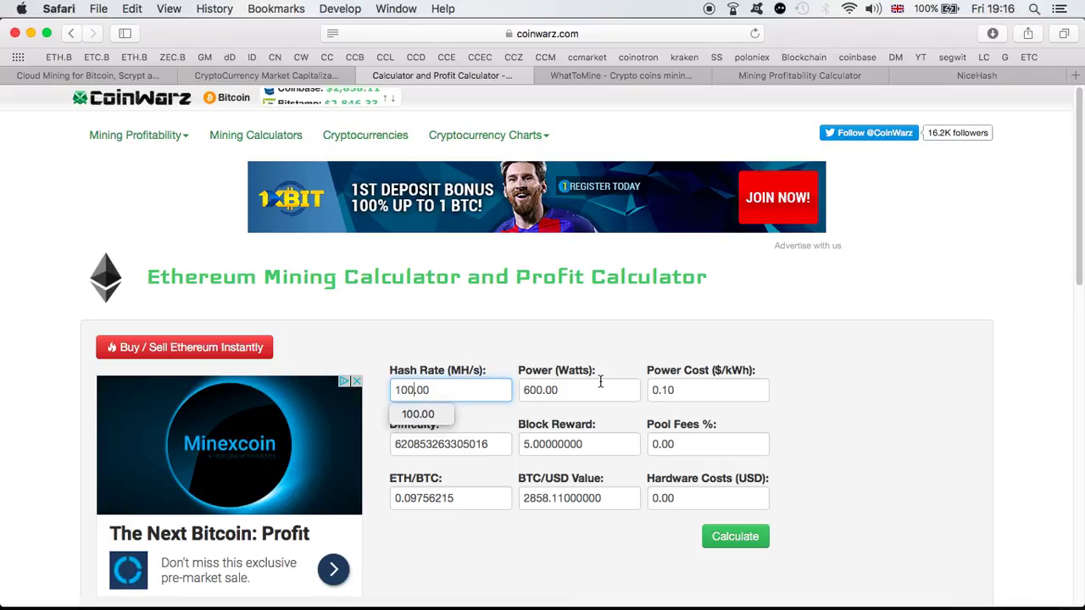
{"action": "key", "text": "Tab"}
{"action": "key", "text": "Tab"}
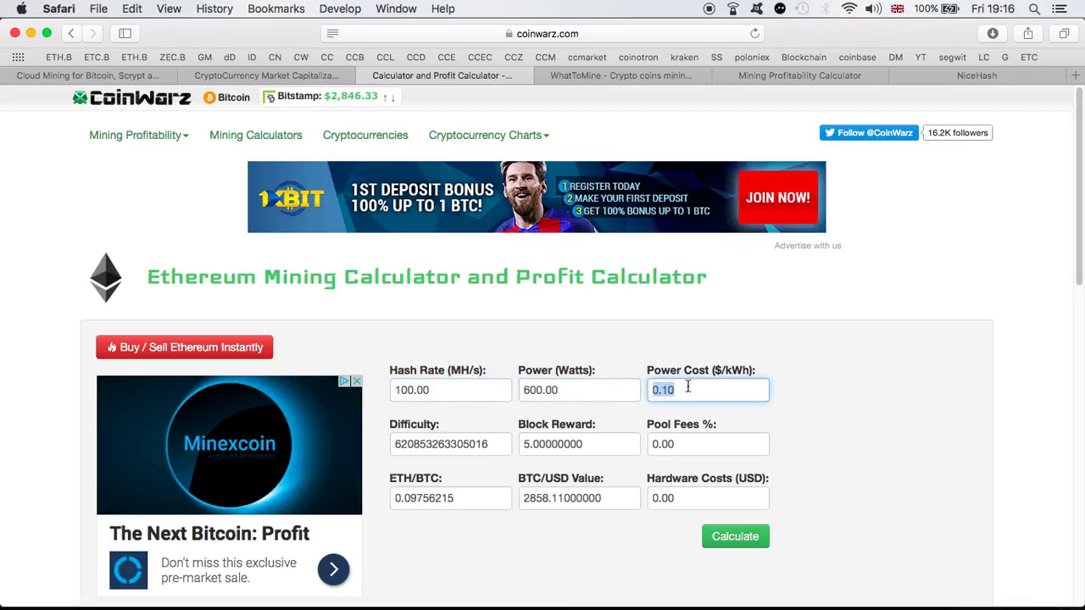
{"action": "type", "text": "0"}
Set the hardware costs to 2716 USD and calculate the Ethereum mining profit
{"action": "key", "text": "Tab"}
{"action": "key", "text": "Tab"}
{"action": "key", "text": "Tab"}
{"action": "key", "text": "Tab"}
{"action": "key", "text": "Tab"}
{"action": "key", "text": "Tab"}
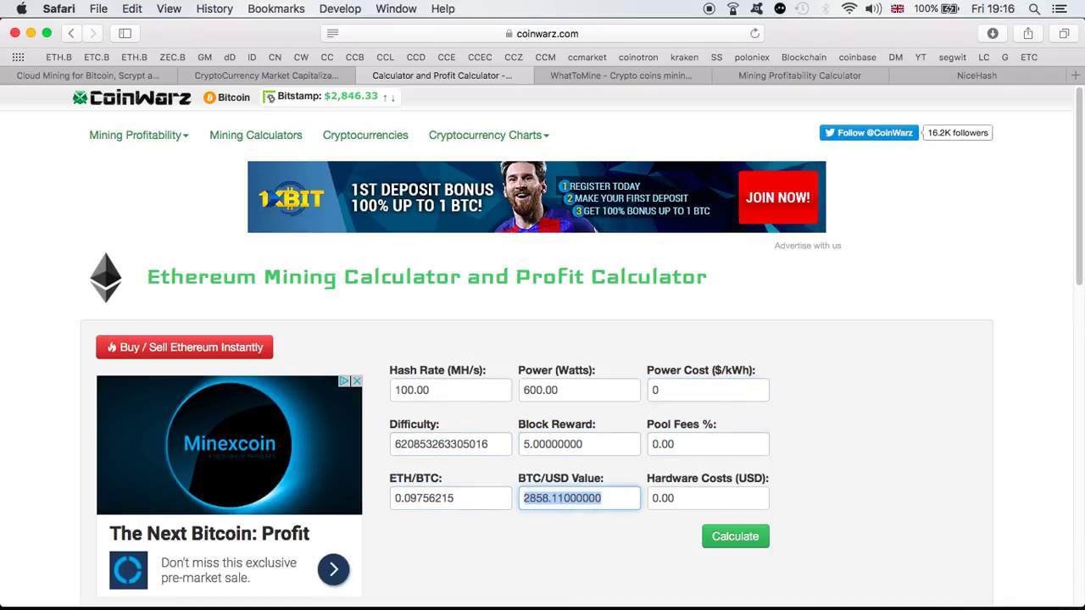
{"action": "type", "text": "2716"}
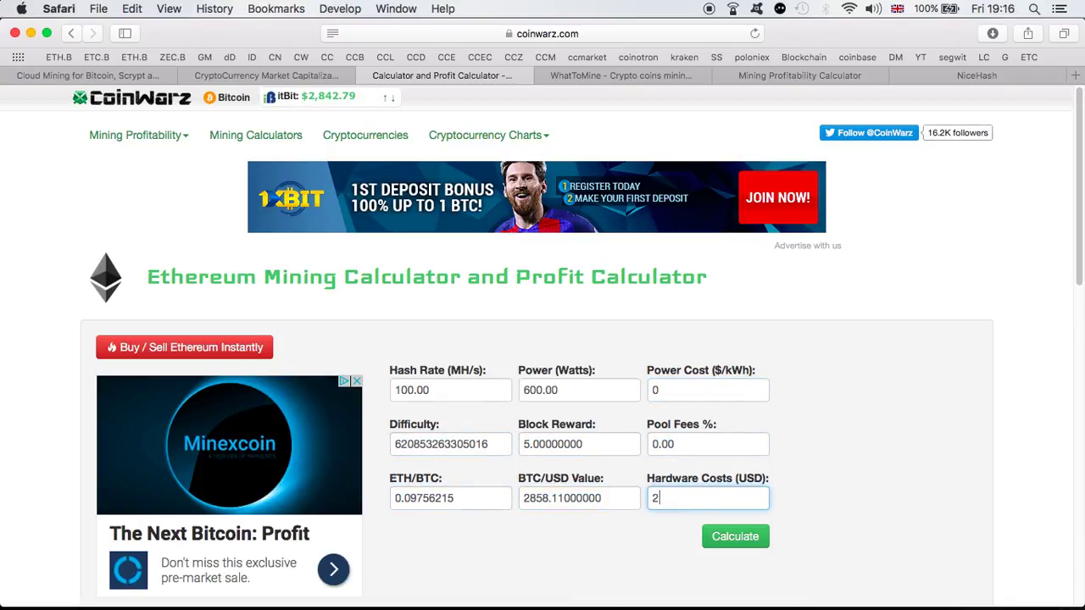
{"action": "left_click", "coordinate": [836, 402]}
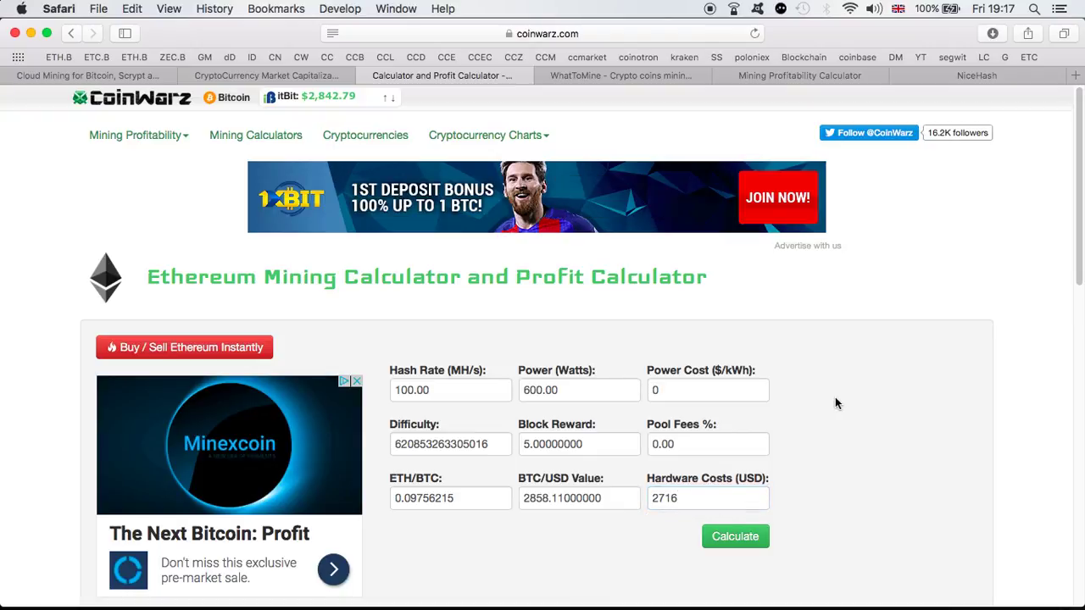
{"action": "left_click", "coordinate": [754, 539]}
Examine the Ethereum mining summary, break-even time and estimated earnings table against the entered values
{"action": "scroll", "coordinate": [807, 495], "scroll_direction": "down", "scroll_amount": 4}
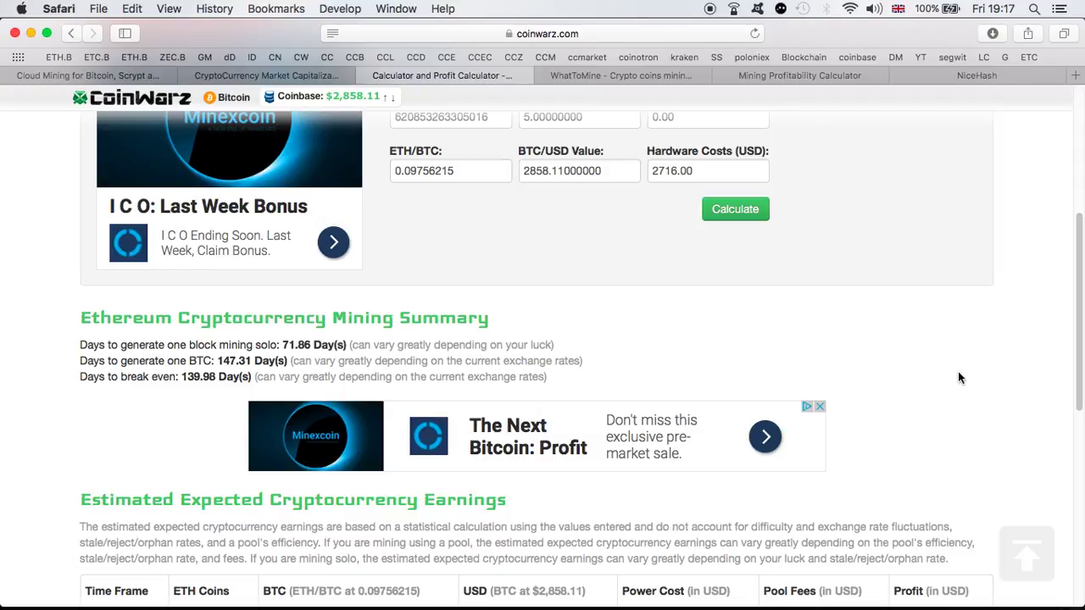
{"action": "scroll", "coordinate": [959, 378], "scroll_direction": "down", "scroll_amount": 3}
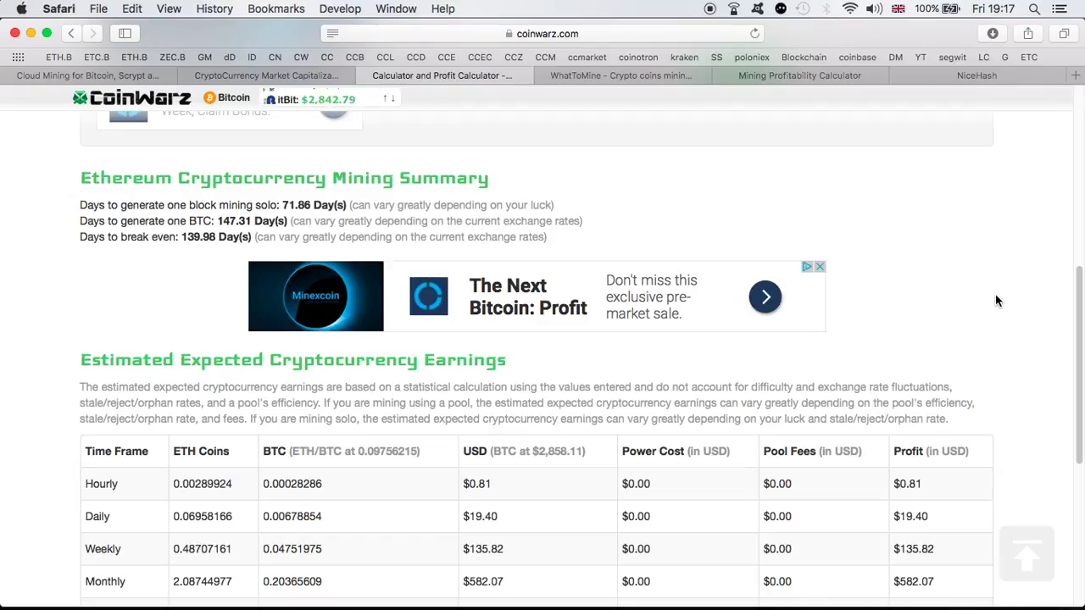
{"action": "scroll", "coordinate": [1010, 381], "scroll_direction": "down", "scroll_amount": 3}
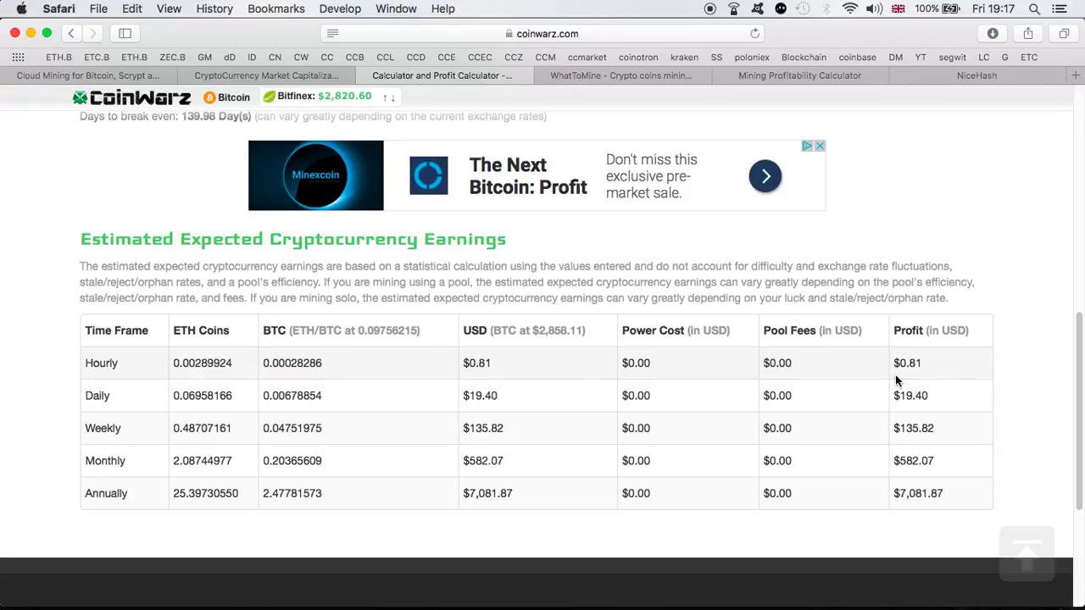
{"action": "scroll", "coordinate": [753, 368], "scroll_direction": "up", "scroll_amount": 15}
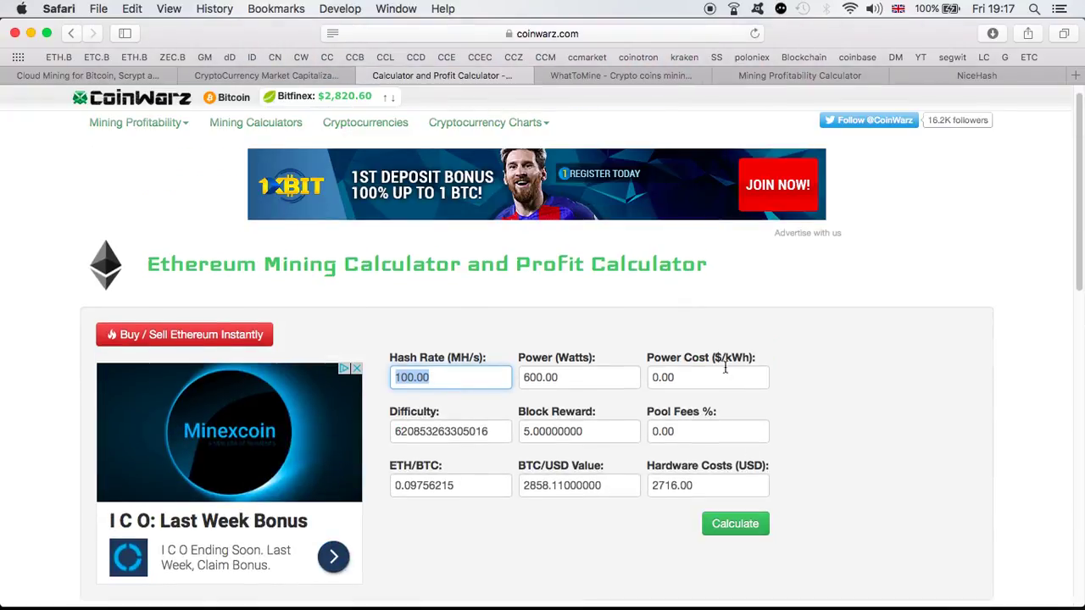
{"action": "scroll", "coordinate": [753, 465], "scroll_direction": "down", "scroll_amount": 9}
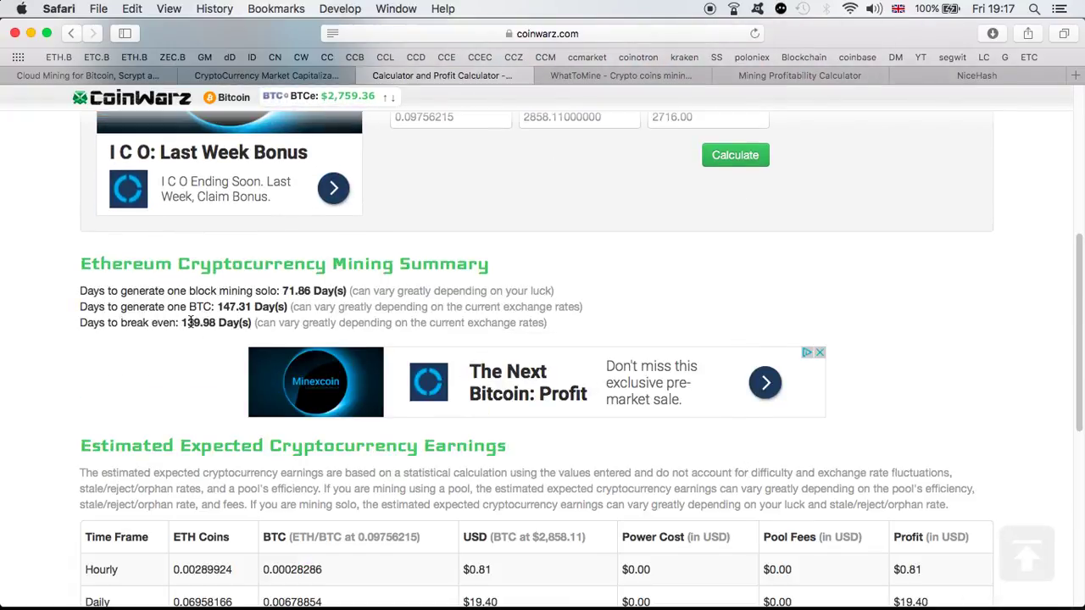
{"action": "scroll", "coordinate": [465, 465], "scroll_direction": "down", "scroll_amount": 4}
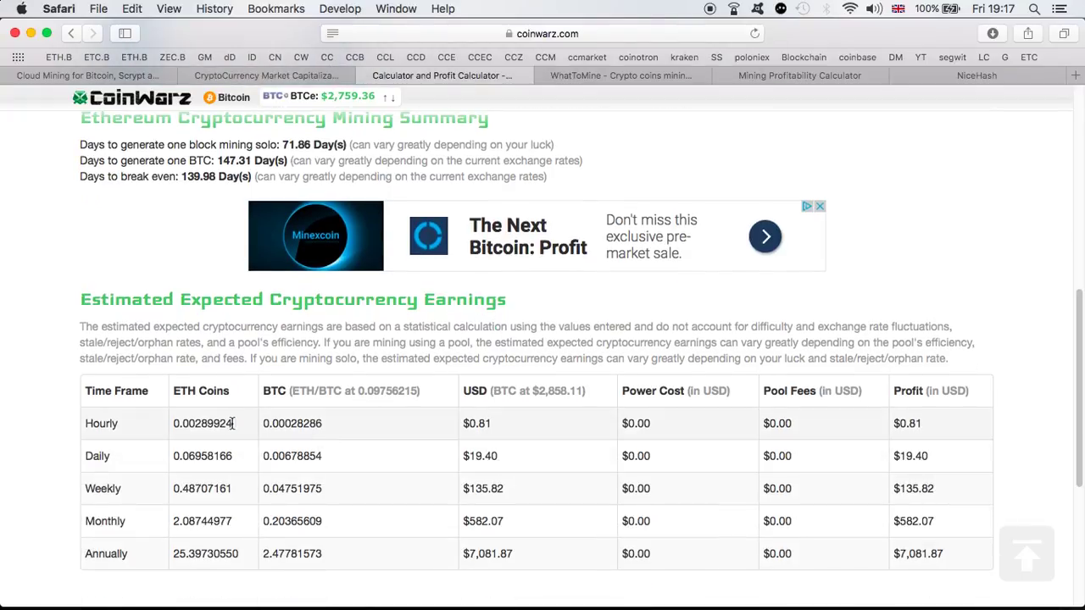
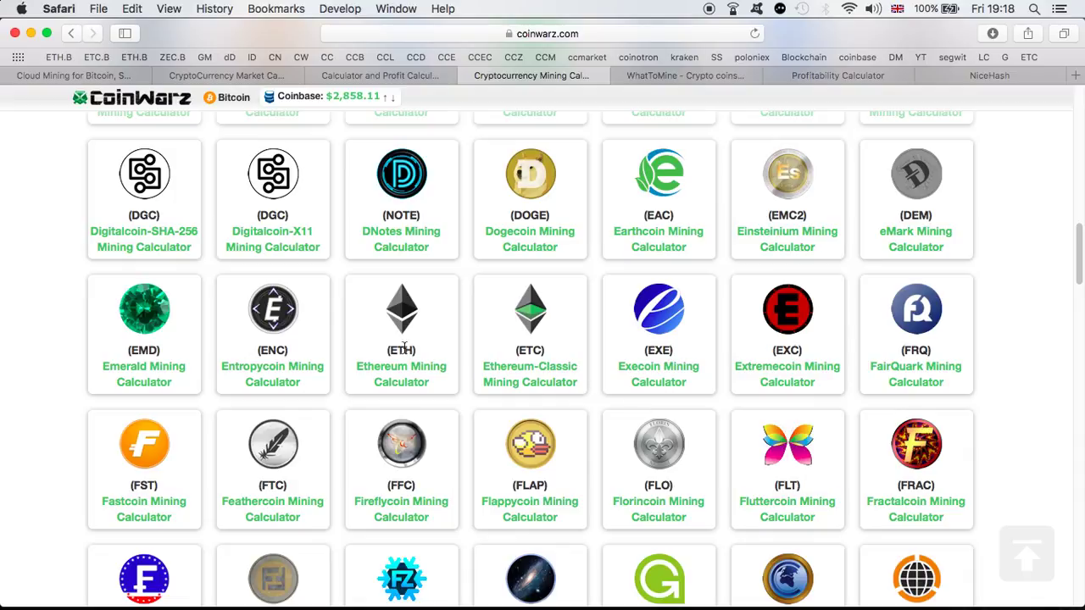
Open another Ethereum mining calculator from the CoinWarz calculator list and set its hash rate to 180 MH/s
{"action": "left_click", "coordinate": [399, 373]}
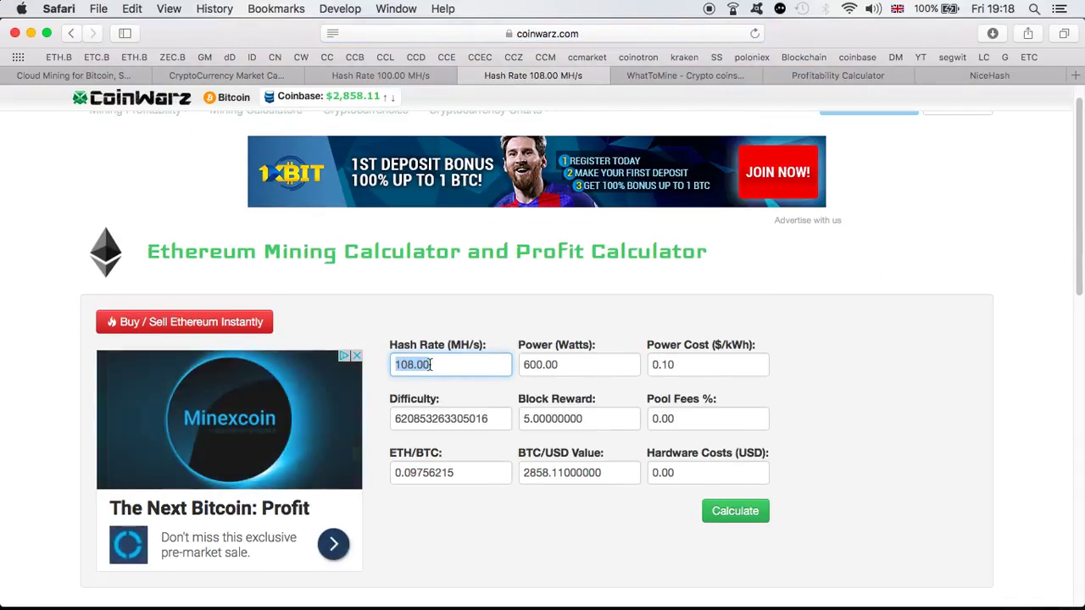
{"action": "left_click", "coordinate": [414, 365]}
{"action": "key", "text": "BackSpace"}
{"action": "key", "text": "BackSpace"}
{"action": "type", "text": "80"}
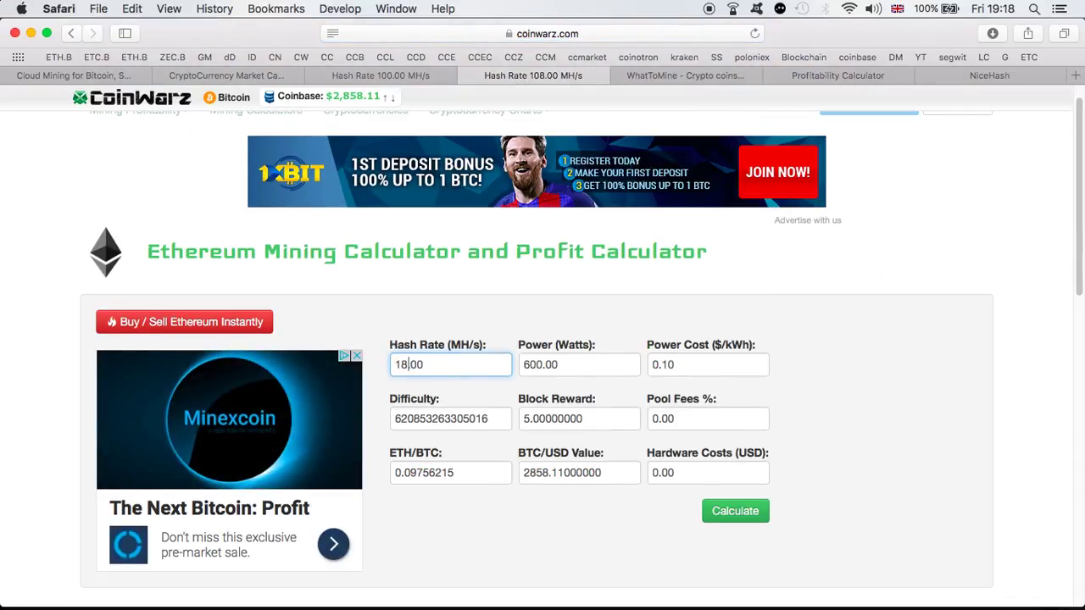
{"action": "key", "text": "Tab"}
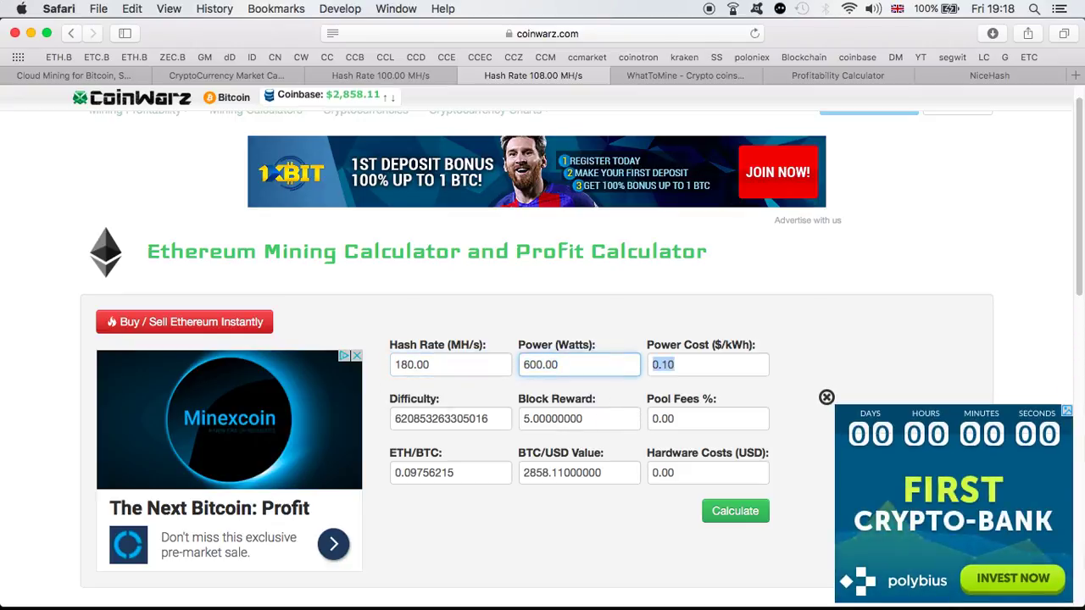
Set the power consumption to 1000 watts and the power cost to 0.12 $/kWh
{"action": "key", "text": "Tab"}
{"action": "key", "text": "shift+Tab"}
{"action": "type", "text": "1"}
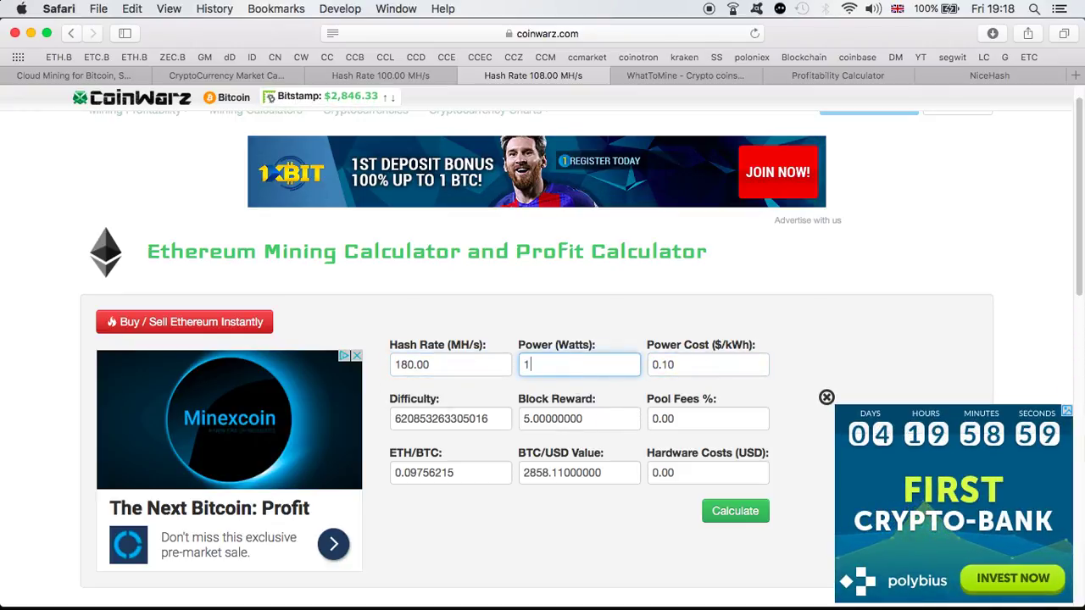
{"action": "type", "text": "000"}
{"action": "key", "text": "Tab"}
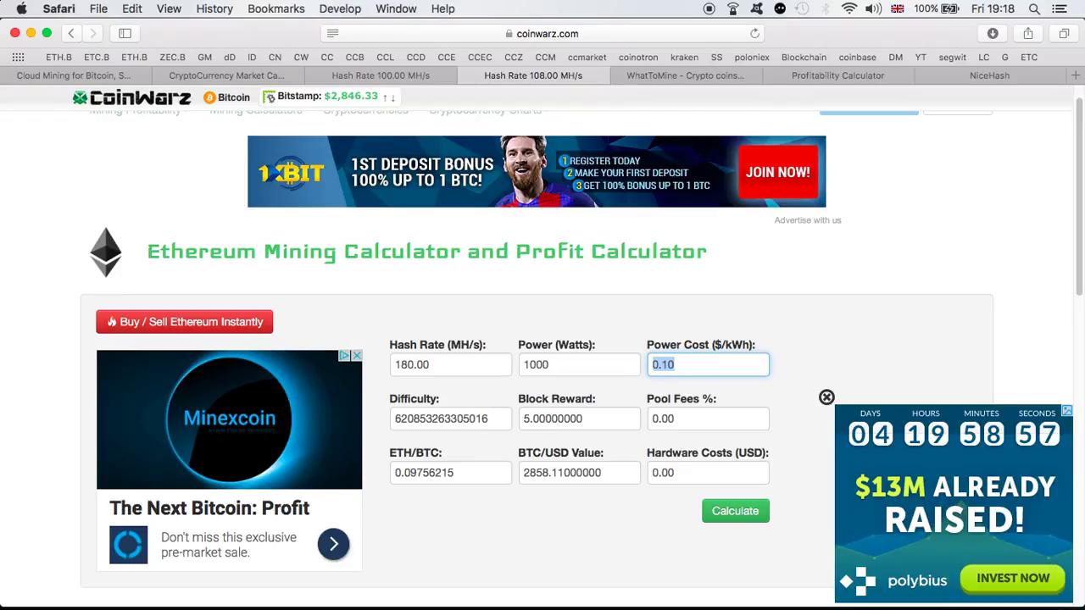
{"action": "type", "text": "0.12"}
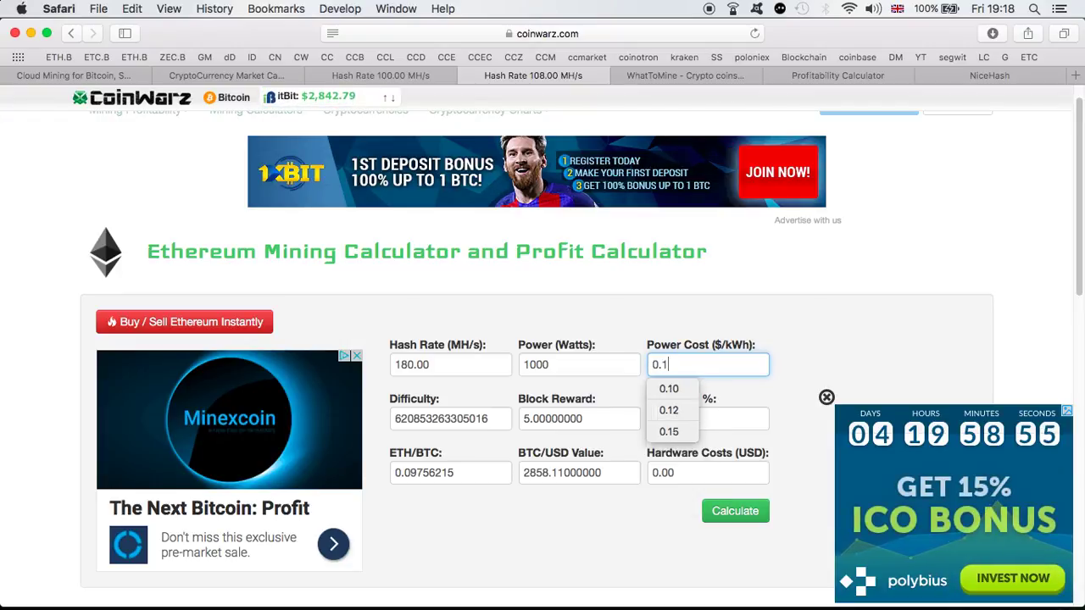
Set the hardware costs to 2700 USD and return to the Genesis Mining hashpower upgrade page
{"action": "left_click", "coordinate": [827, 398]}
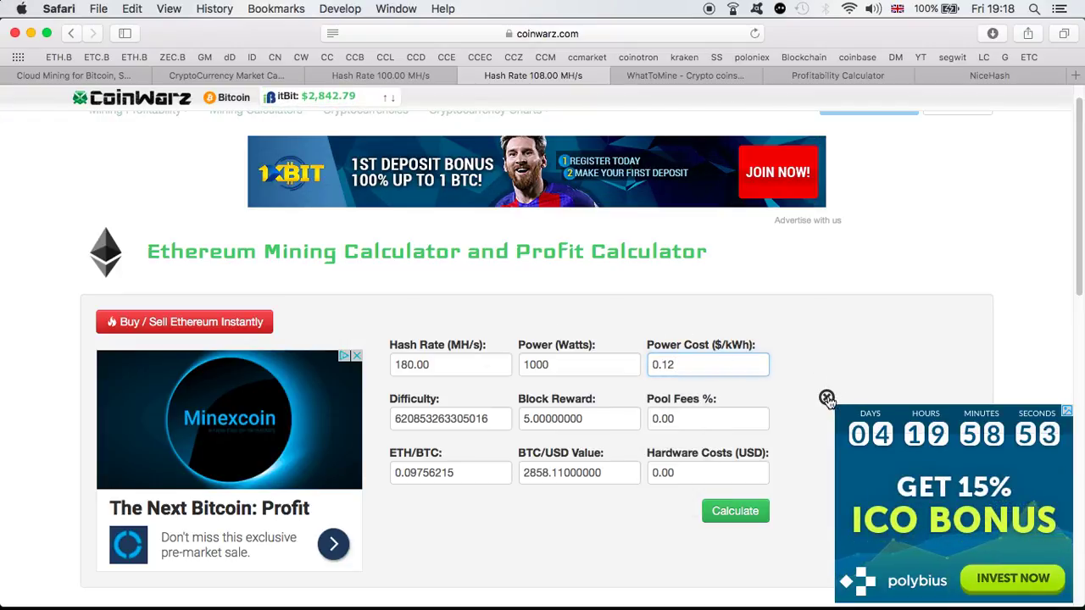
{"action": "left_click_drag", "start_coordinate": [710, 473], "coordinate": [623, 477]}
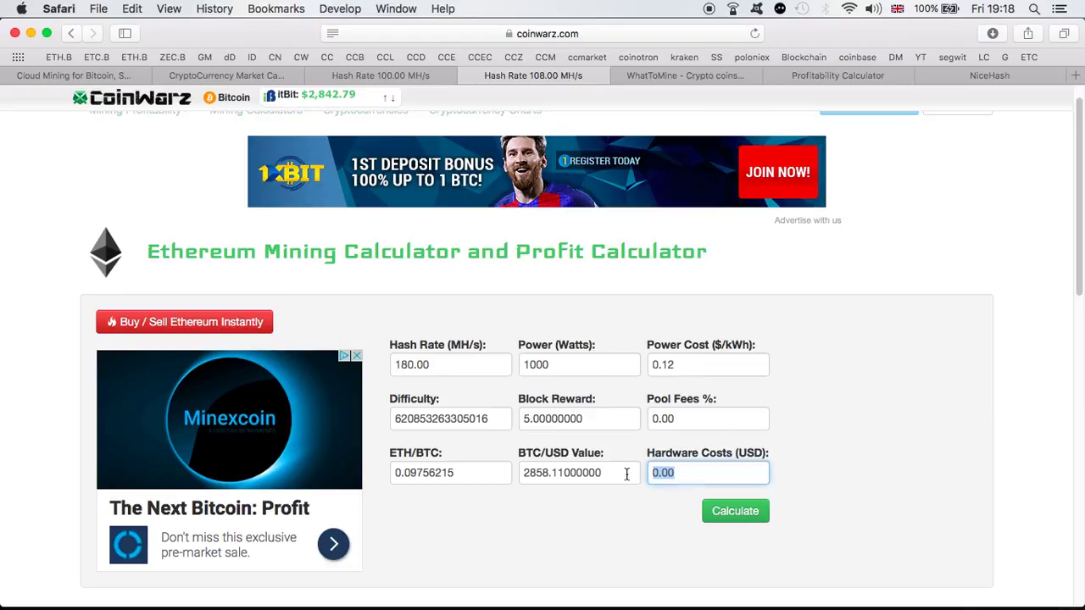
{"action": "type", "text": "2700"}
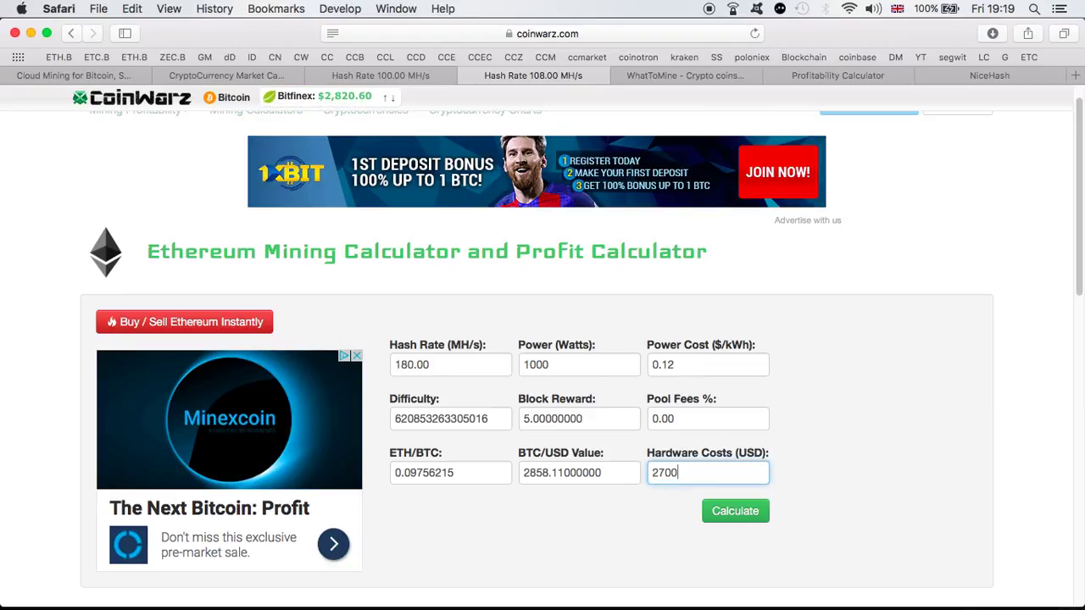
{"action": "left_click", "coordinate": [789, 437]}
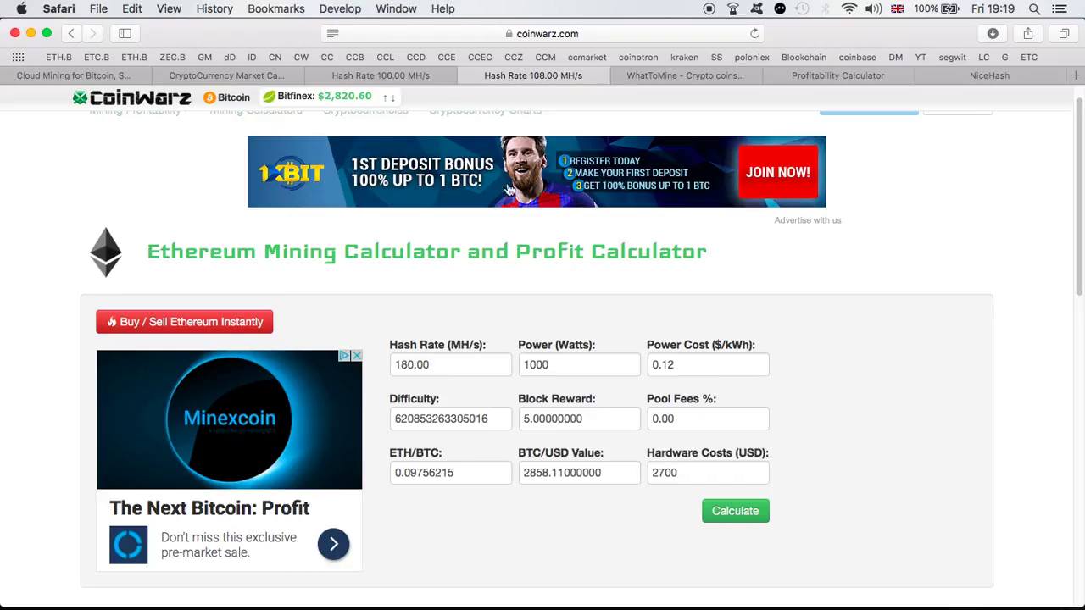
{"action": "left_click", "coordinate": [100, 74]}
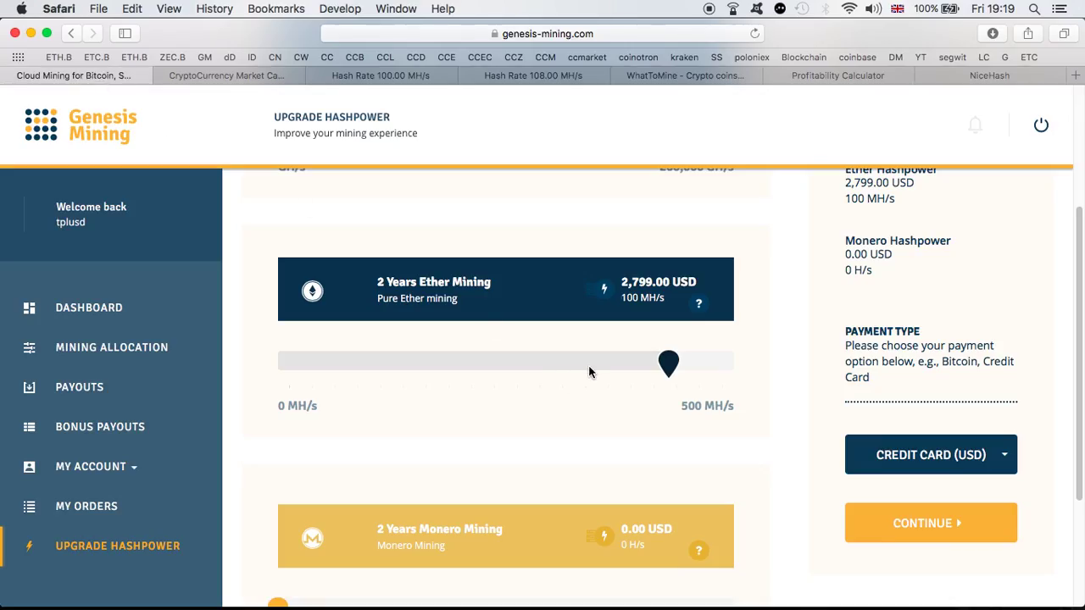
Set the two-year Ether mining hashpower to 175 MH/s and work out the reduced price from 4900 USD in Calculator
{"action": "left_click_drag", "start_coordinate": [666, 363], "coordinate": [691, 368]}
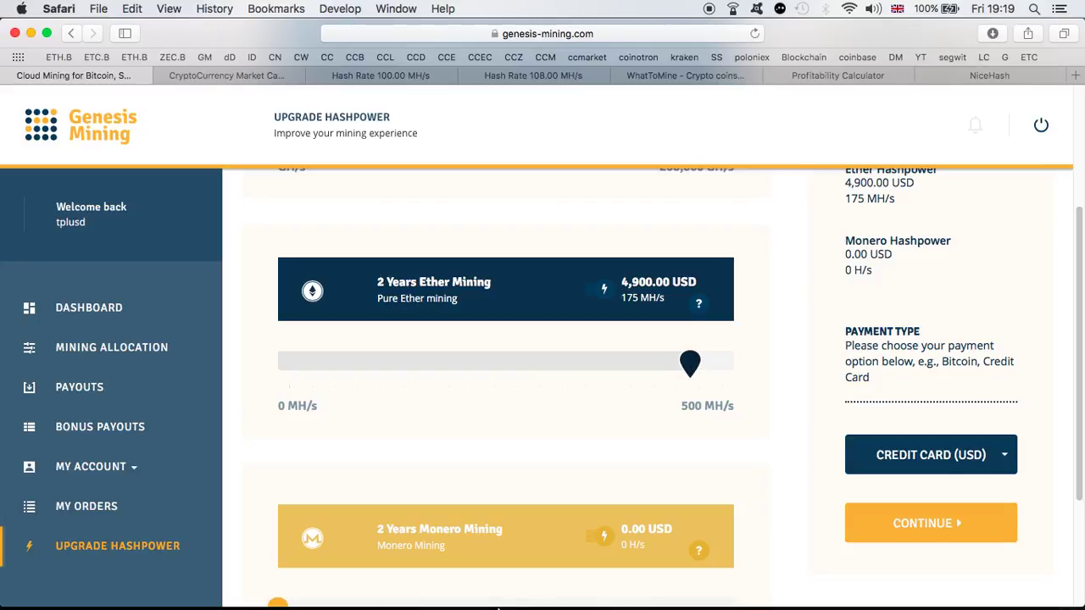
{"action": "left_click", "coordinate": [455, 592]}
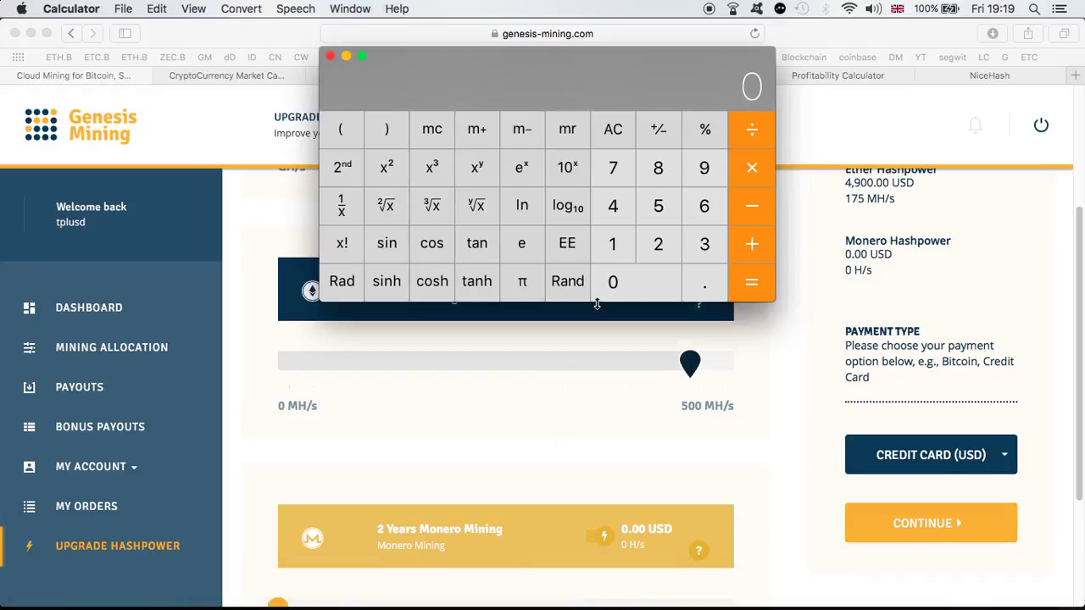
{"action": "left_click", "coordinate": [619, 210]}
{"action": "left_click", "coordinate": [700, 171]}
{"action": "double_click", "coordinate": [619, 282]}
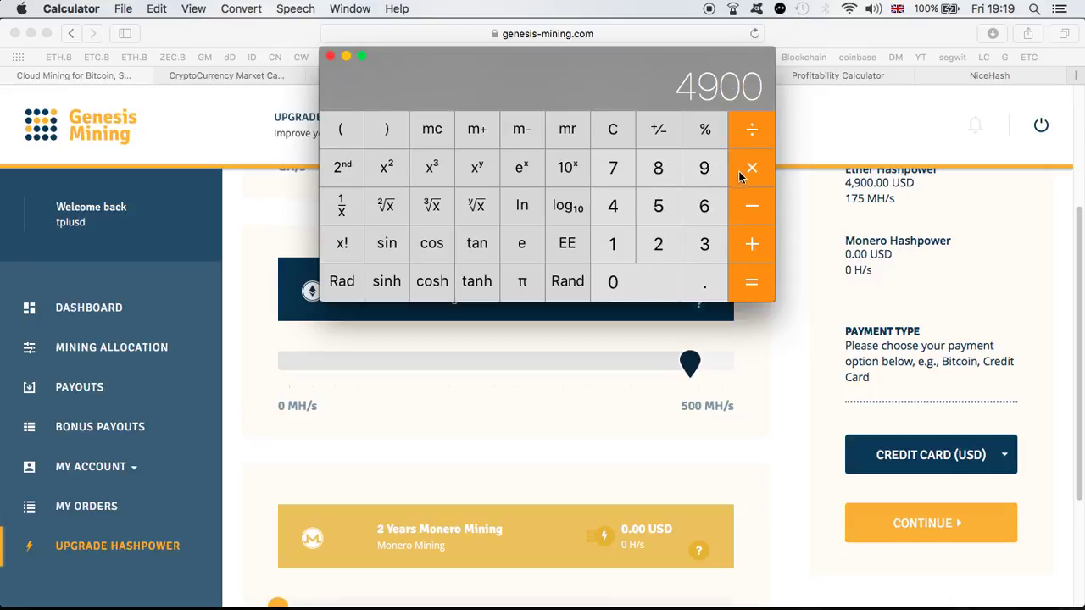
{"action": "left_click", "coordinate": [679, 283]}
{"action": "left_click", "coordinate": [704, 284]}
{"action": "left_click", "coordinate": [660, 277]}
{"action": "left_click", "coordinate": [704, 253]}
{"action": "left_click", "coordinate": [744, 289]}
{"action": "left_click", "coordinate": [750, 213]}
{"action": "left_click", "coordinate": [589, 398]}
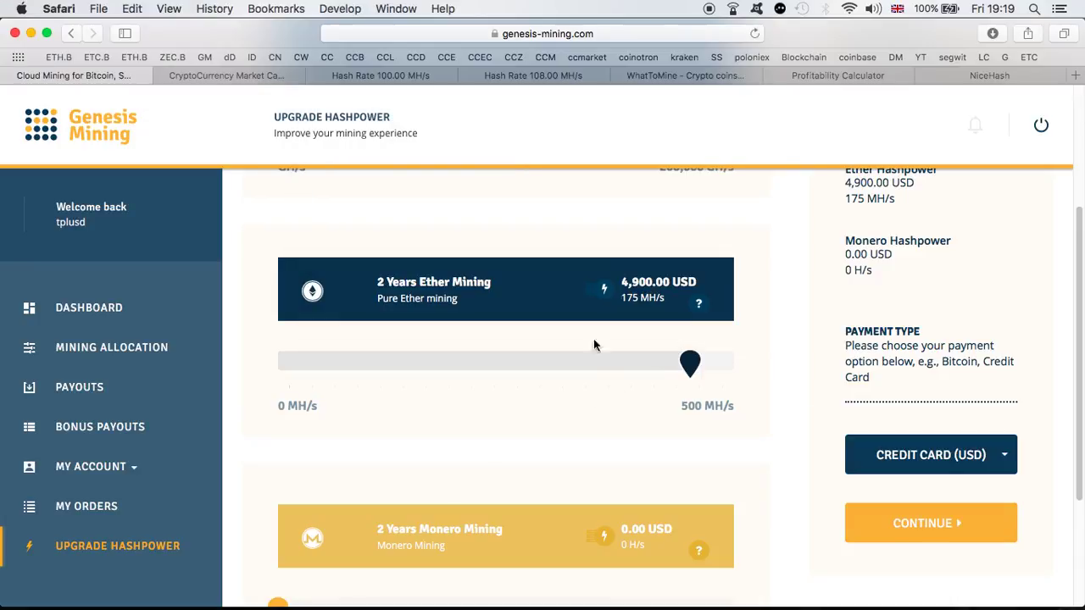
In the cloud mining CoinWarz calculator, set the hardware costs to 4753 USD and the hash rate to 175 MH/s
{"action": "left_click", "coordinate": [393, 77]}
{"action": "double_click", "coordinate": [683, 498]}
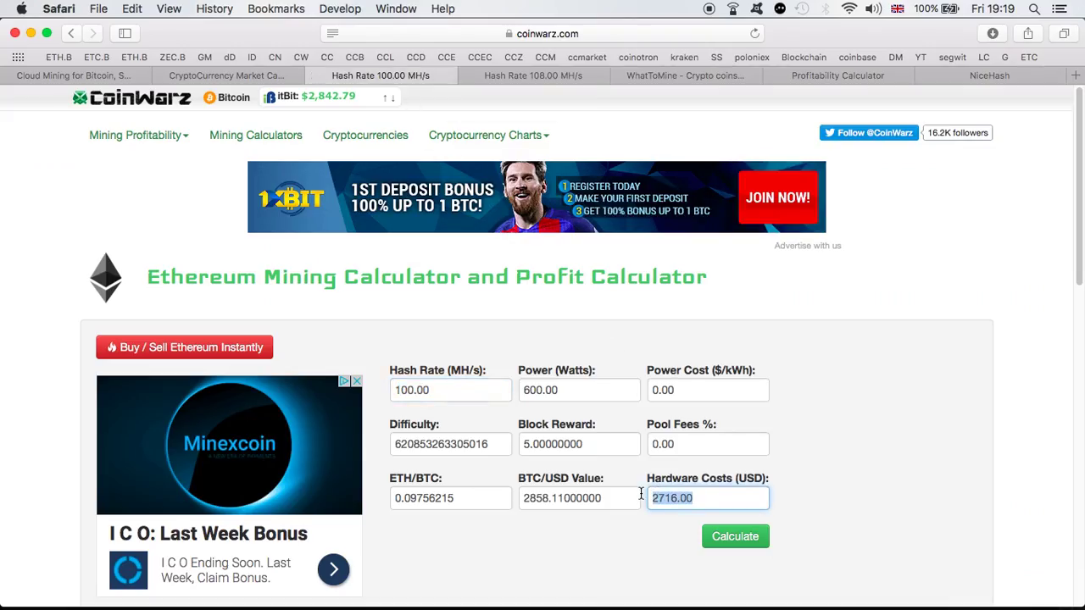
{"action": "type", "text": "4753"}
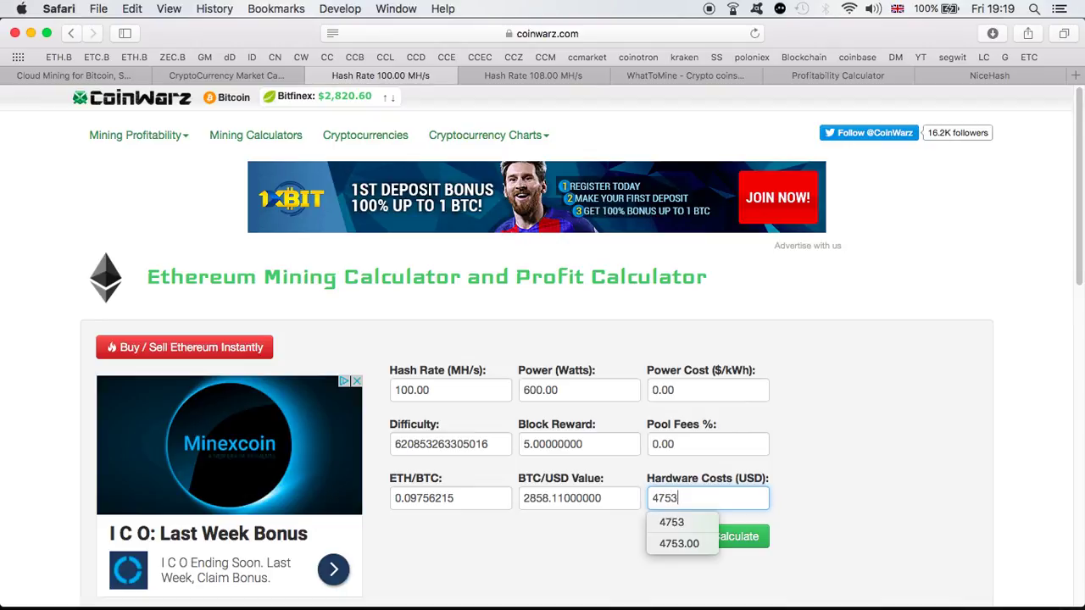
{"action": "left_click", "coordinate": [437, 395]}
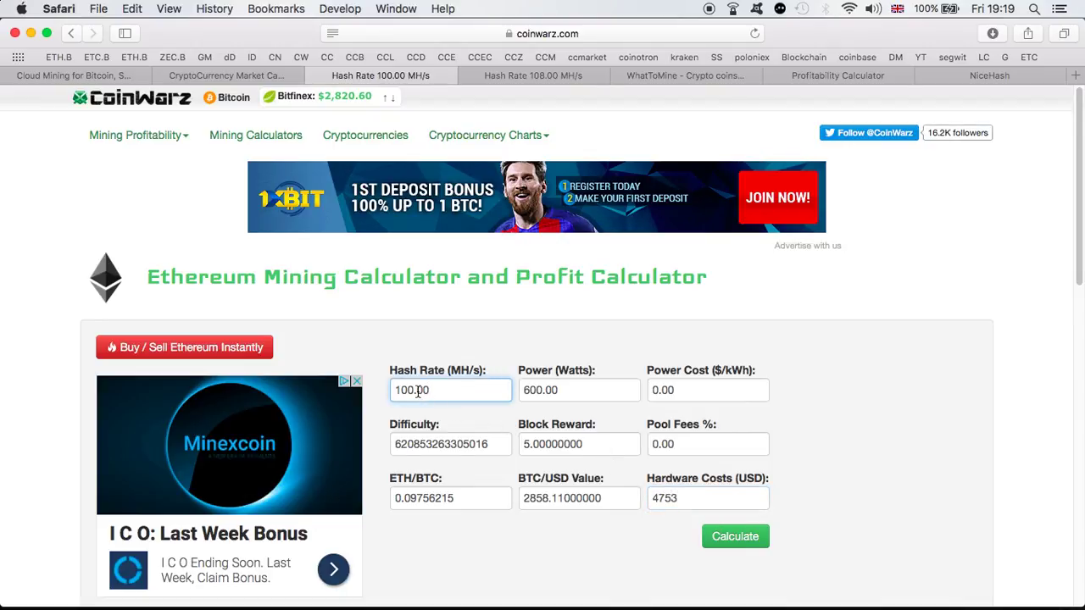
{"action": "left_click_drag", "start_coordinate": [434, 392], "coordinate": [386, 392]}
{"action": "type", "text": "10075."}
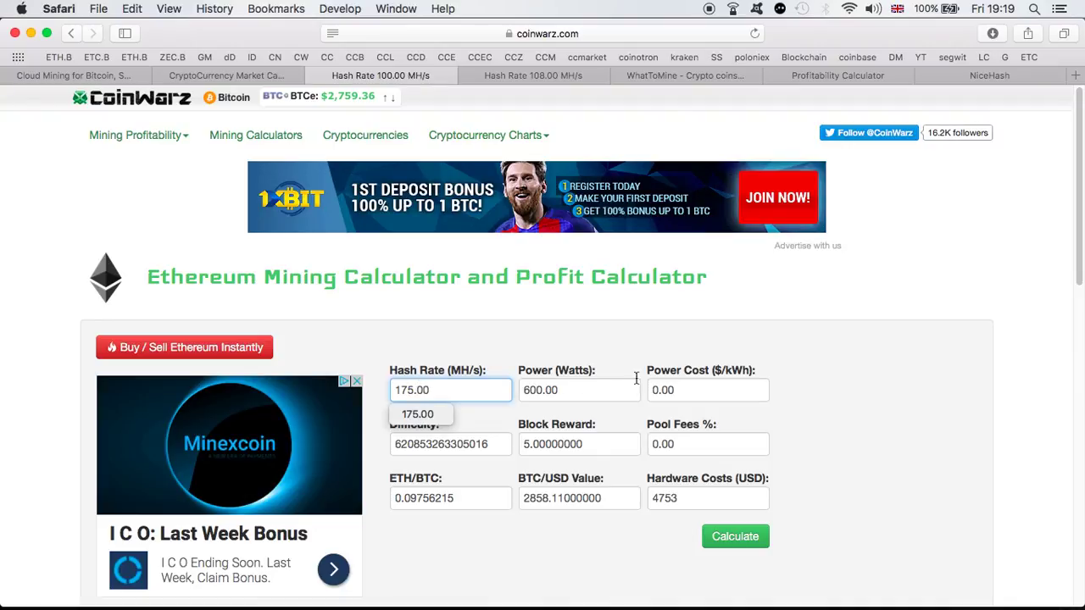
Set the hash rate to 175 MH/s in the own-hardware CoinWarz calculator with the 2700 USD costs
{"action": "key", "text": "ctrl+Tab"}
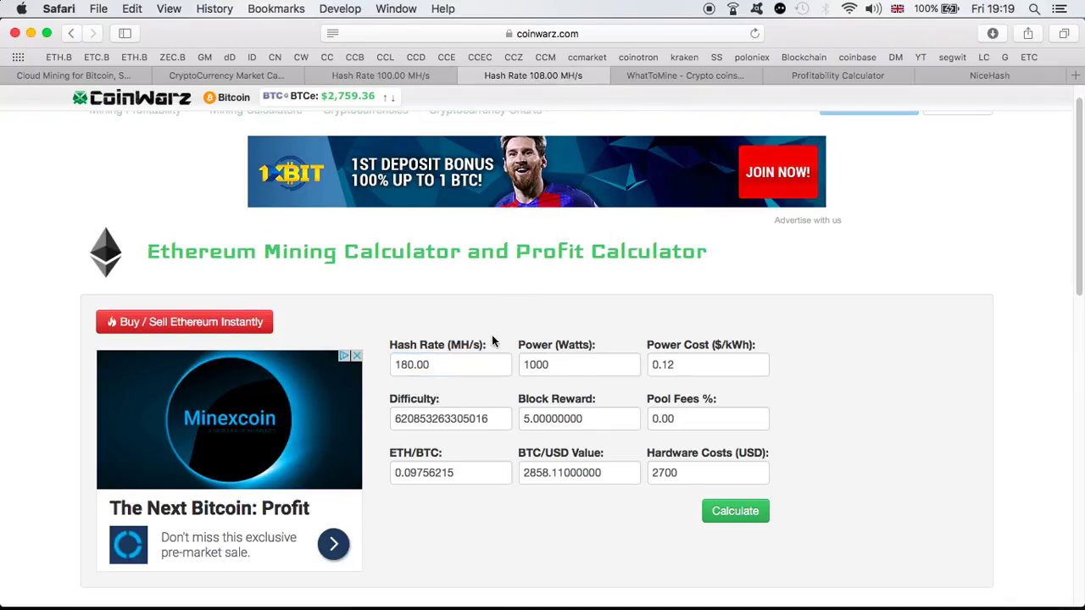
{"action": "left_click", "coordinate": [415, 365]}
{"action": "key", "text": "BackSpace"}
{"action": "key", "text": "BackSpace"}
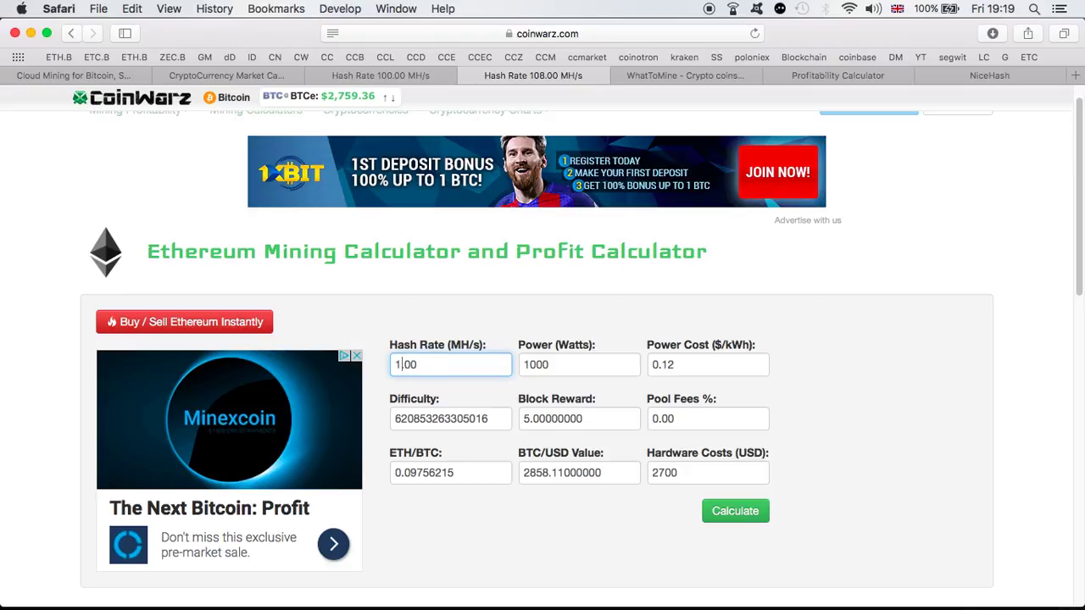
{"action": "type", "text": "75."}
{"action": "left_click", "coordinate": [793, 397]}
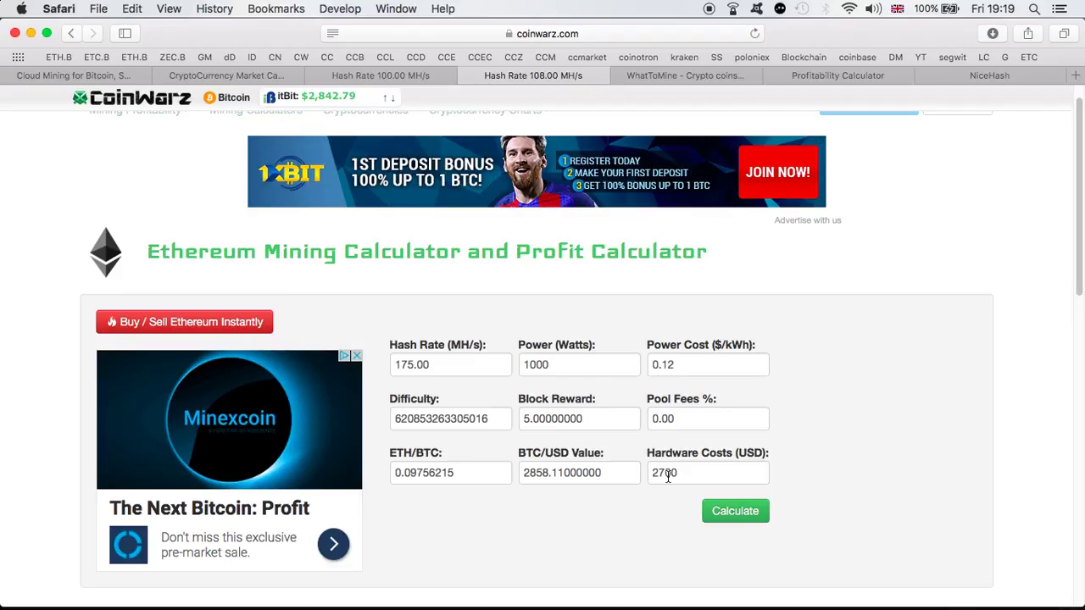
Calculate the Ethereum mining results in both the cloud mining and the own-hardware CoinWarz calculators
{"action": "key", "text": "ctrl+shift+Tab"}
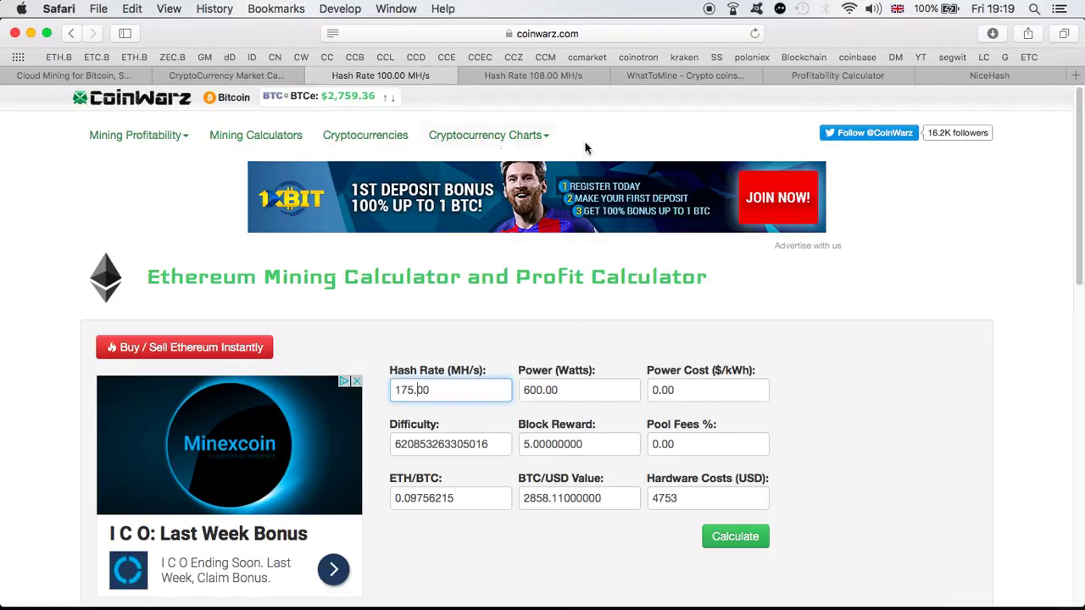
{"action": "left_click", "coordinate": [735, 536]}
{"action": "left_click", "coordinate": [547, 76]}
{"action": "left_click", "coordinate": [734, 513]}
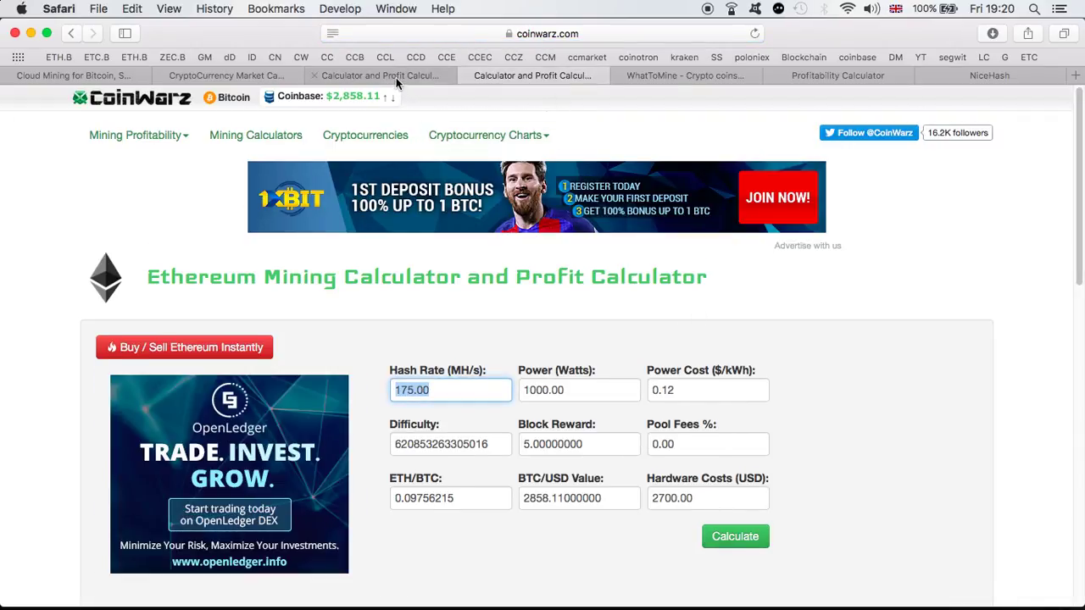
Examine the break-even time and estimated earnings table for cloud mining with 4753 USD costs
{"action": "scroll", "coordinate": [764, 431], "scroll_direction": "down", "scroll_amount": 3}
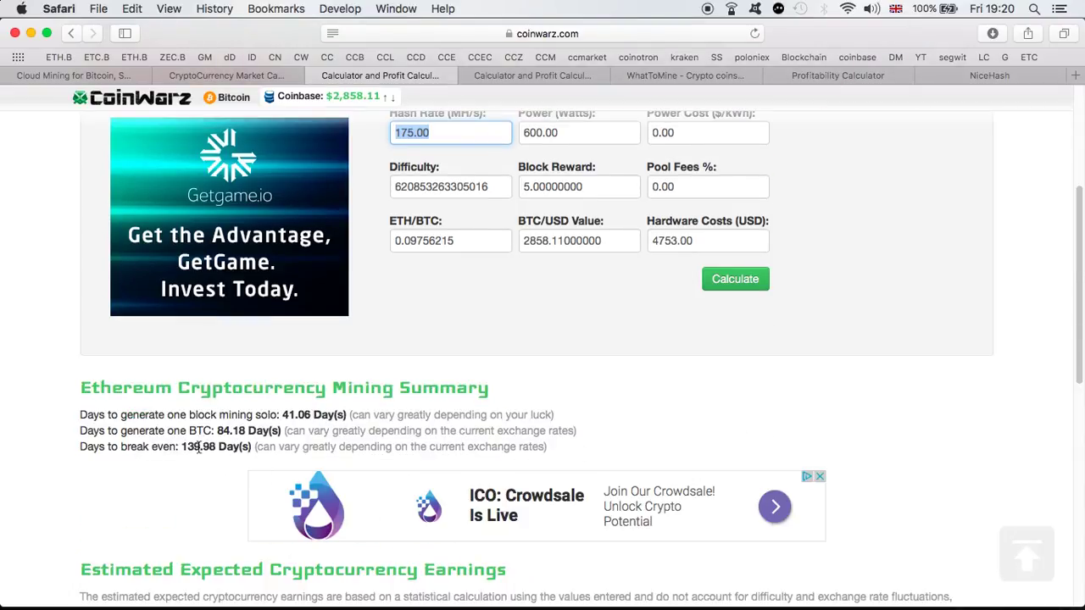
{"action": "scroll", "coordinate": [727, 508], "scroll_direction": "down", "scroll_amount": 4}
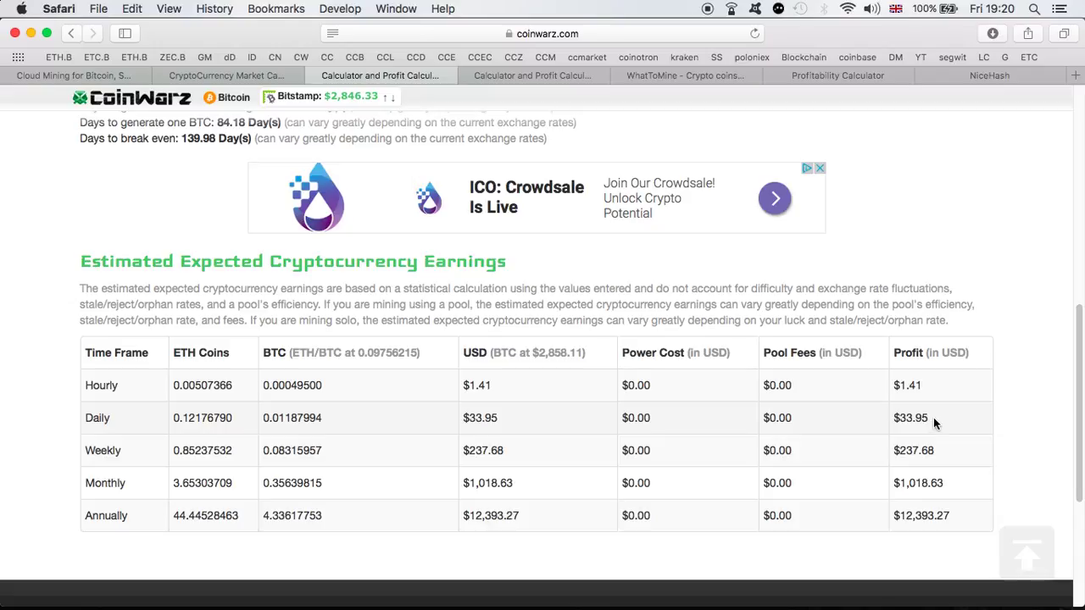
{"action": "scroll", "coordinate": [858, 433], "scroll_direction": "up", "scroll_amount": 6}
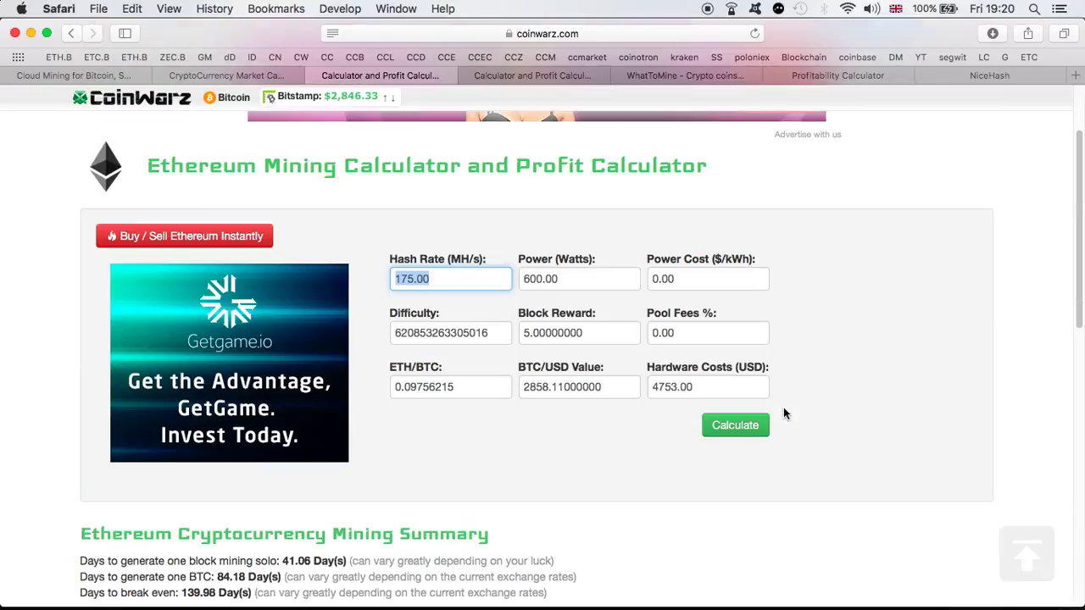
{"action": "scroll", "coordinate": [878, 458], "scroll_direction": "down", "scroll_amount": 6}
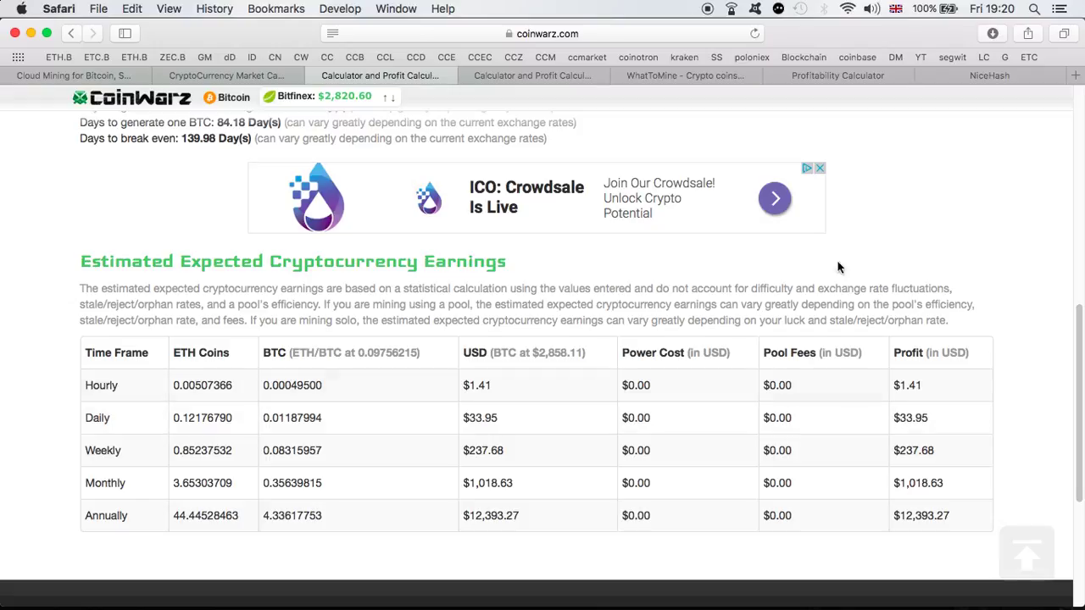
Compare the own-hardware break-even time, entered values and estimated profits with those of the cloud mining calculation
{"action": "left_click", "coordinate": [512, 73]}
{"action": "scroll", "coordinate": [772, 313], "scroll_direction": "down", "scroll_amount": 5}
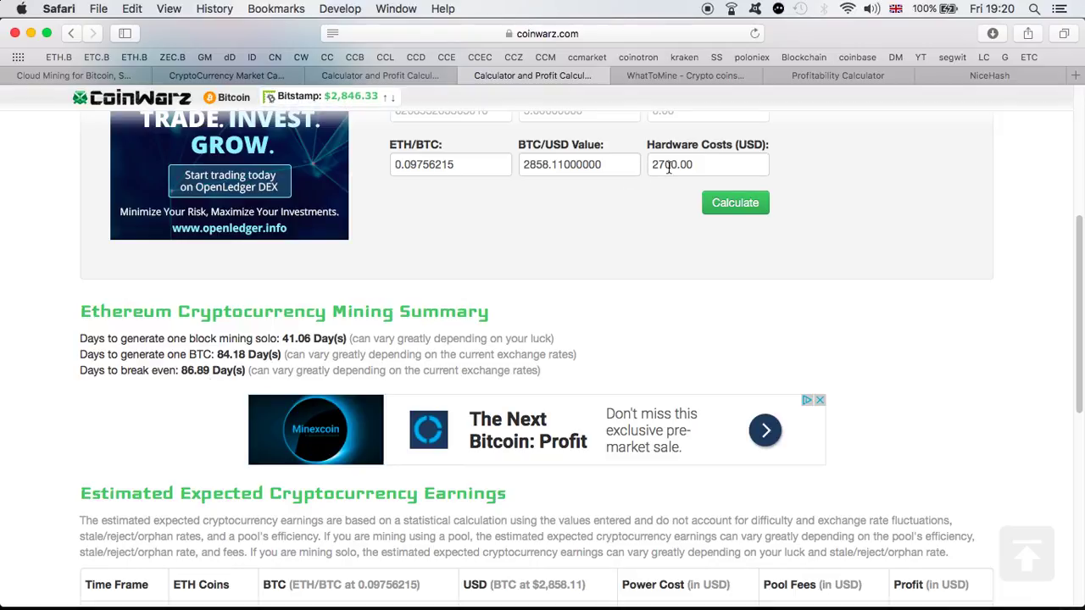
{"action": "scroll", "coordinate": [653, 212], "scroll_direction": "up", "scroll_amount": 3}
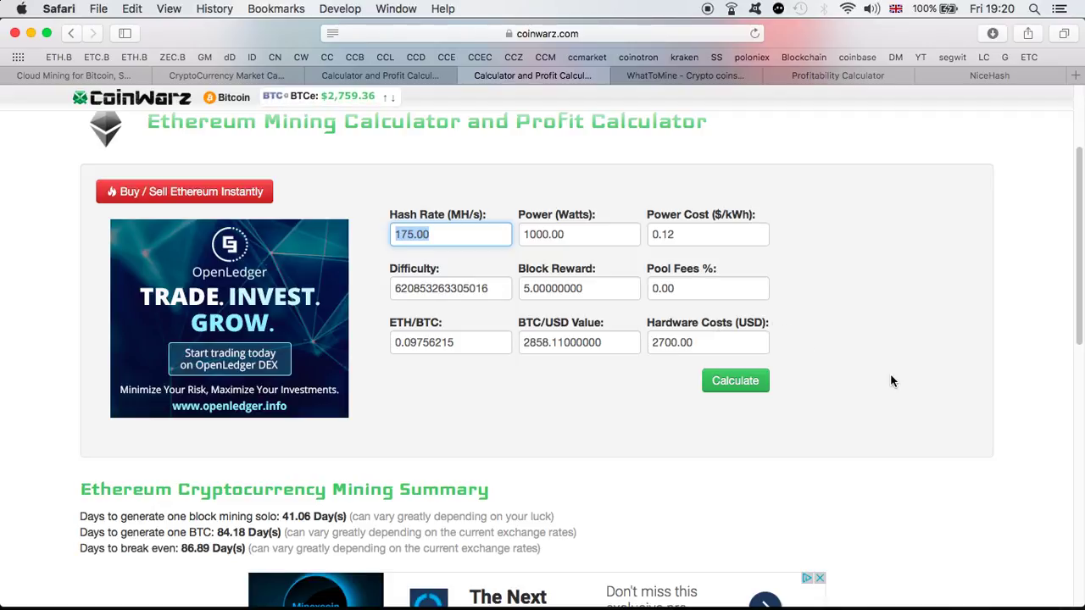
{"action": "scroll", "coordinate": [891, 380], "scroll_direction": "down", "scroll_amount": 10}
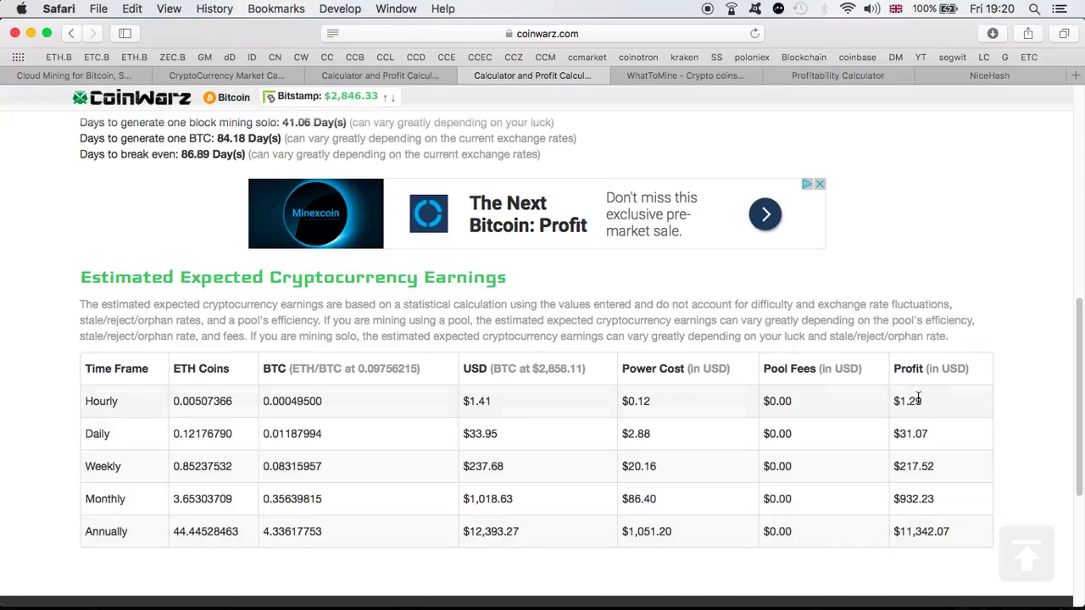
{"action": "left_click", "coordinate": [401, 75]}
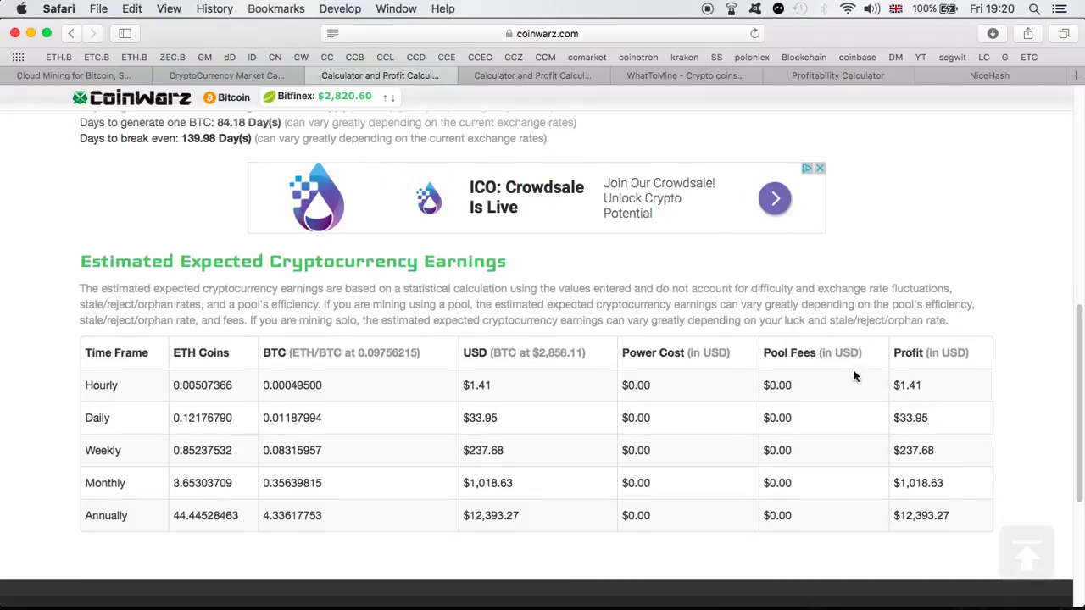
{"action": "left_click", "coordinate": [544, 73]}
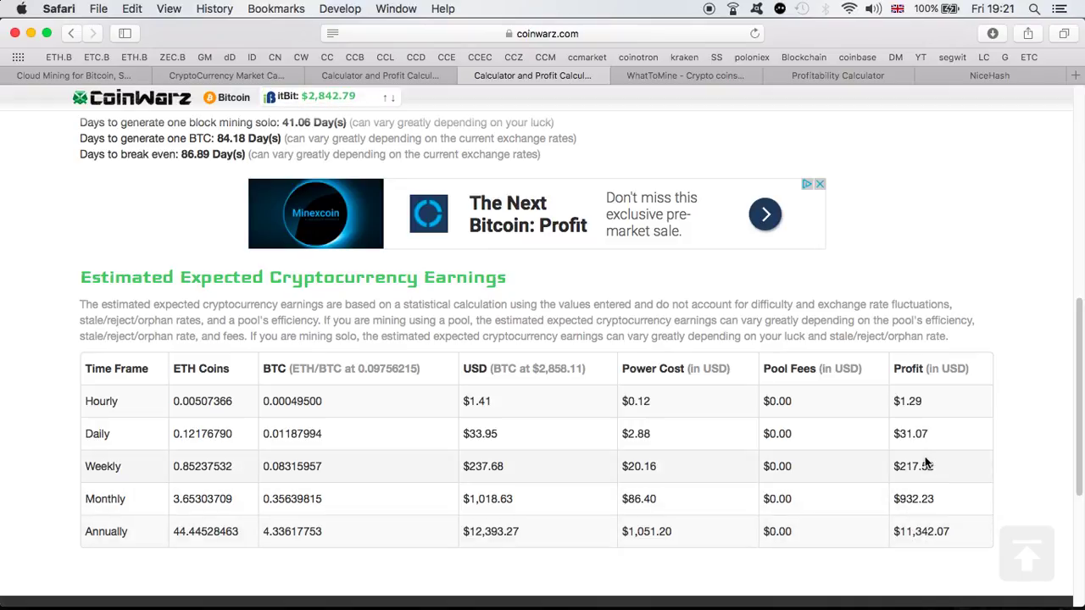
{"action": "scroll", "coordinate": [720, 328], "scroll_direction": "up", "scroll_amount": 15}
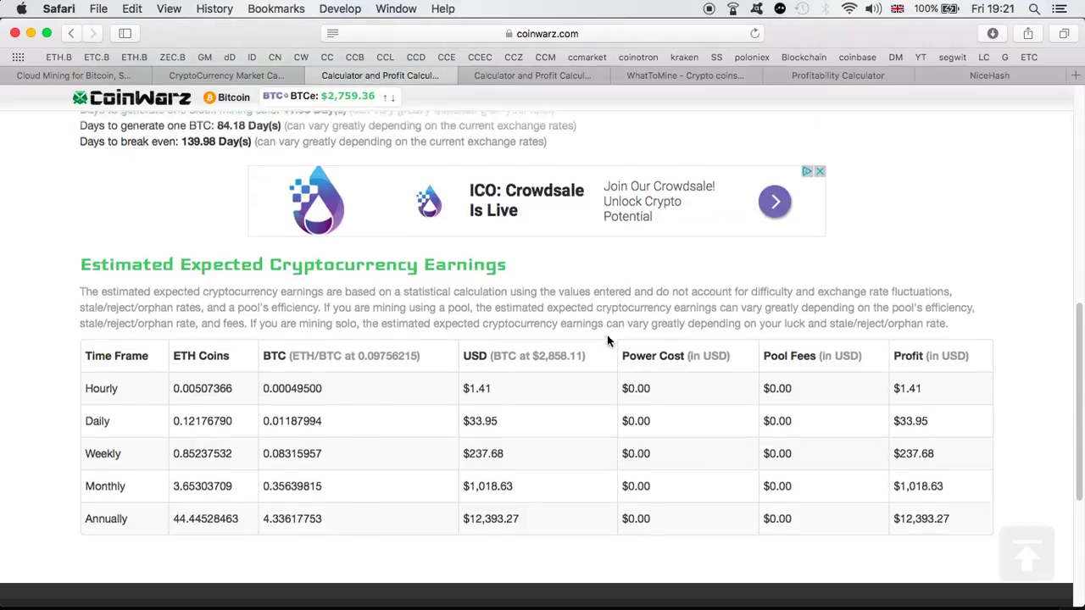
{"action": "scroll", "coordinate": [625, 274], "scroll_direction": "up", "scroll_amount": 15}
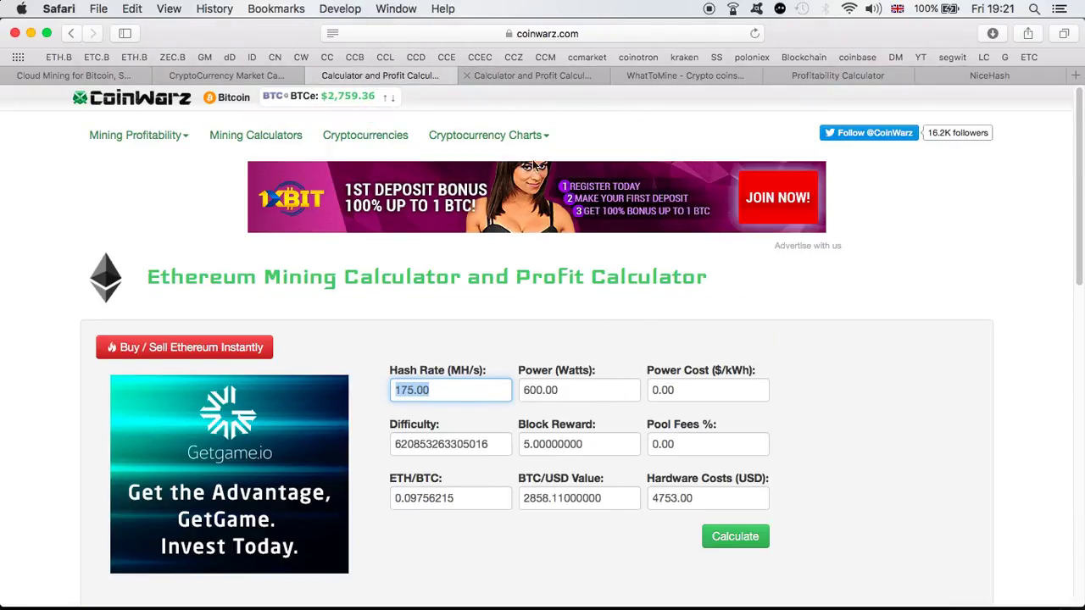
{"action": "left_click", "coordinate": [534, 76]}
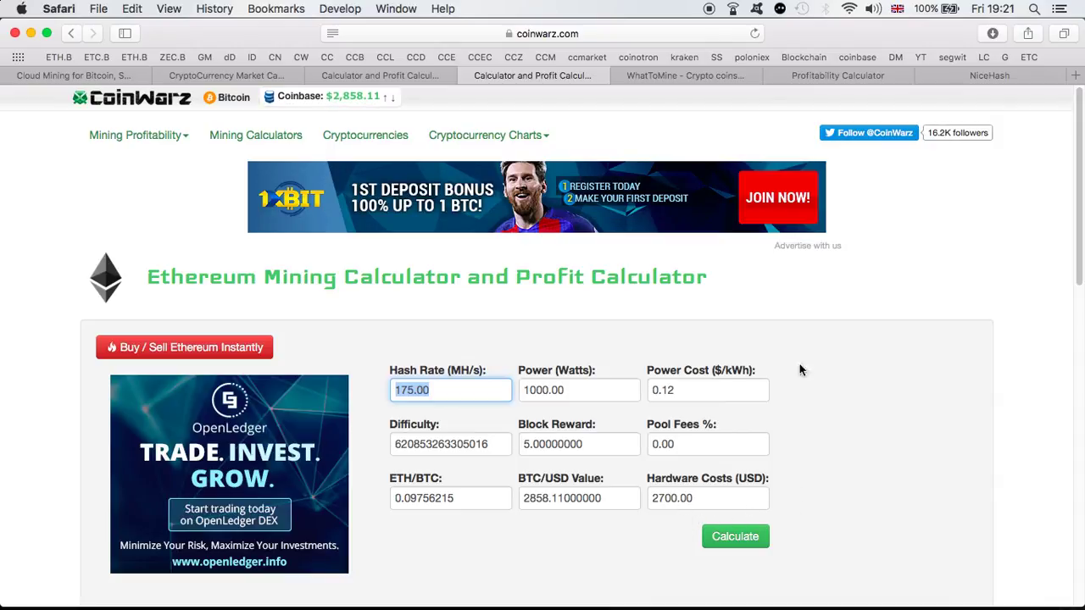
Open the WhatToMine GPU calculator and deselect every algorithm except Ethash
{"action": "left_click", "coordinate": [700, 76]}
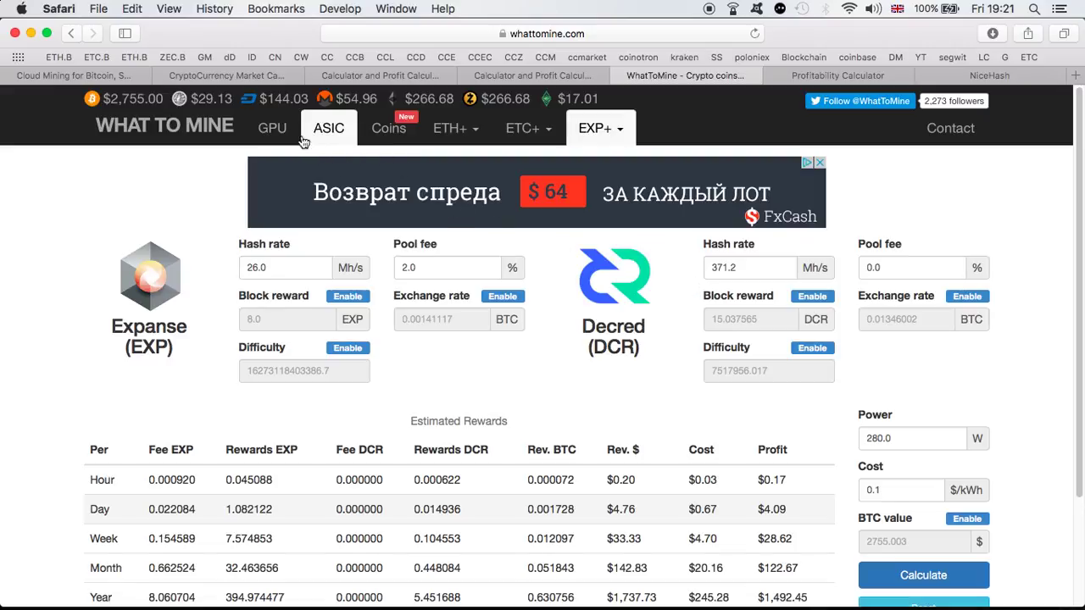
{"action": "left_click", "coordinate": [272, 127]}
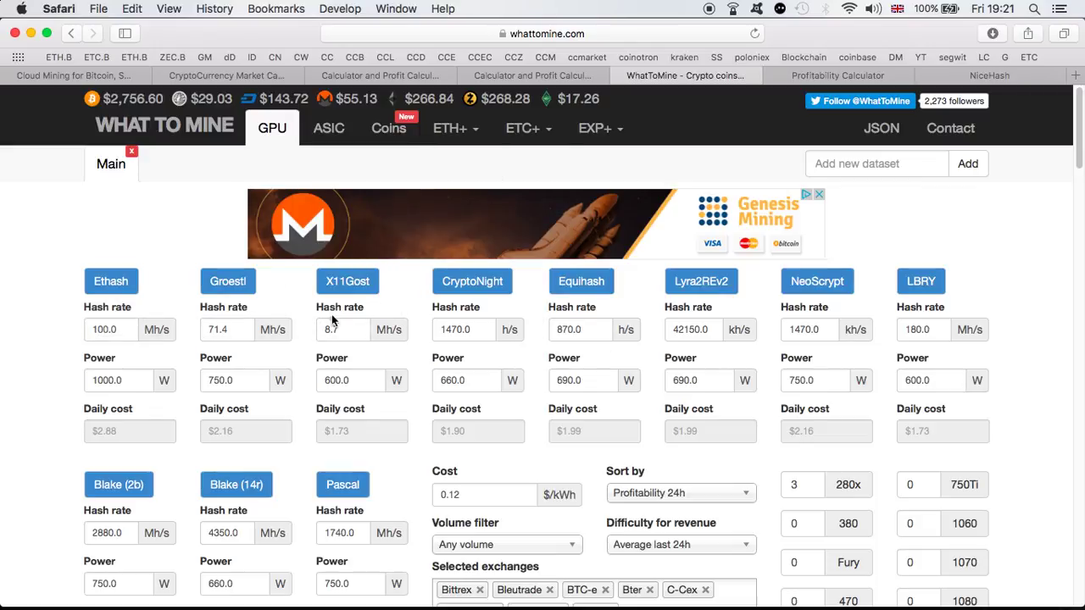
{"action": "left_click", "coordinate": [226, 285]}
{"action": "left_click", "coordinate": [348, 290]}
{"action": "left_click", "coordinate": [473, 283]}
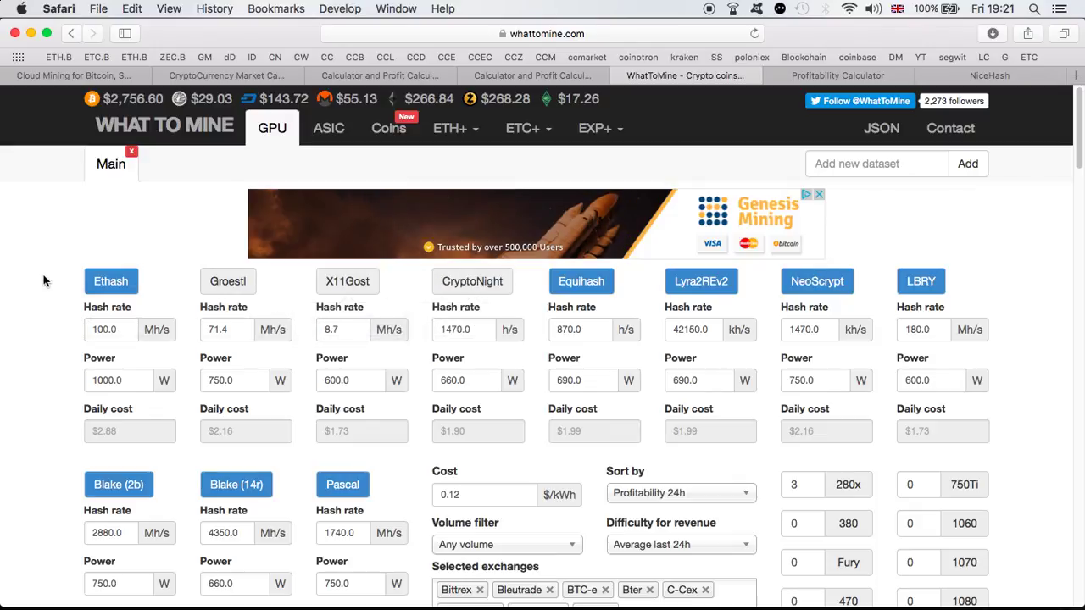
{"action": "left_click", "coordinate": [573, 284]}
{"action": "left_click", "coordinate": [686, 280]}
{"action": "left_click", "coordinate": [812, 283]}
{"action": "left_click", "coordinate": [924, 282]}
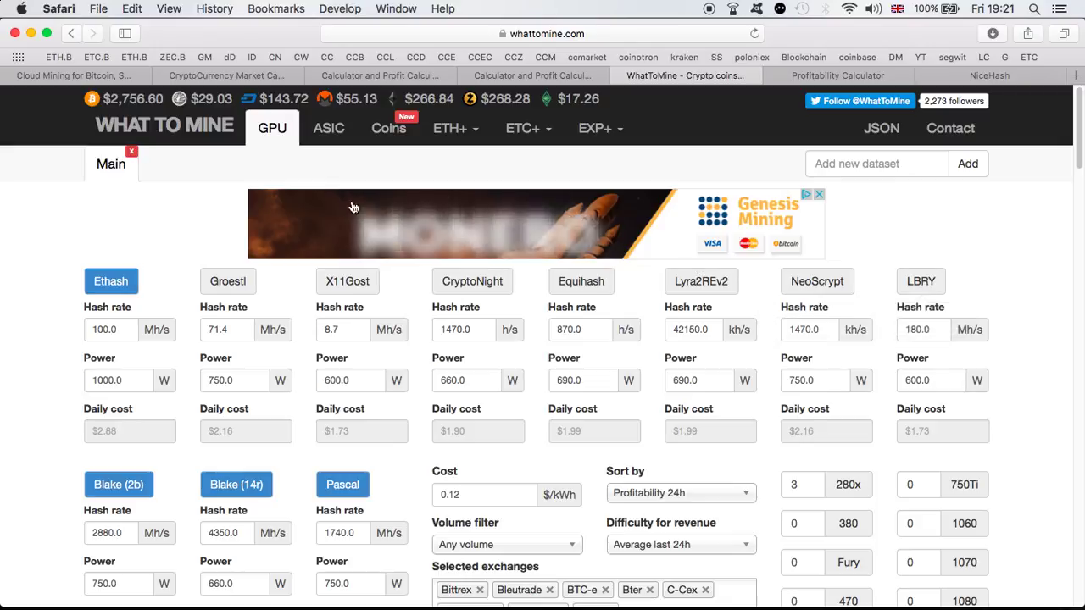
{"action": "left_click", "coordinate": [119, 484]}
{"action": "left_click", "coordinate": [256, 488]}
{"action": "left_click", "coordinate": [343, 485]}
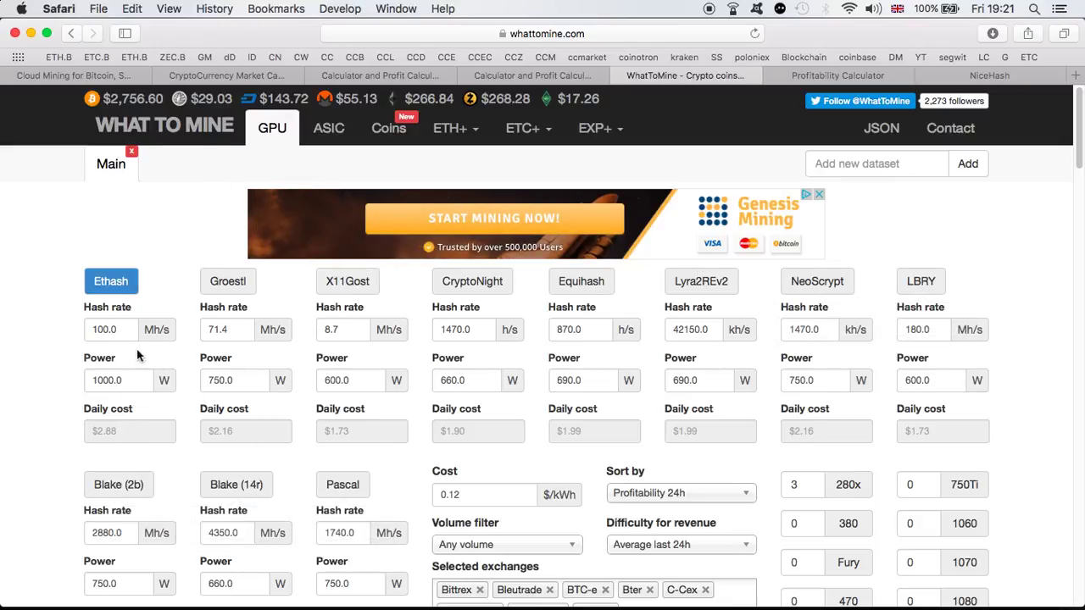
Set the Ethash hash rate to 175 Mh/s and check its power and daily cost
{"action": "left_click", "coordinate": [113, 329]}
{"action": "key", "text": "BackSpace"}
{"action": "key", "text": "BackSpace"}
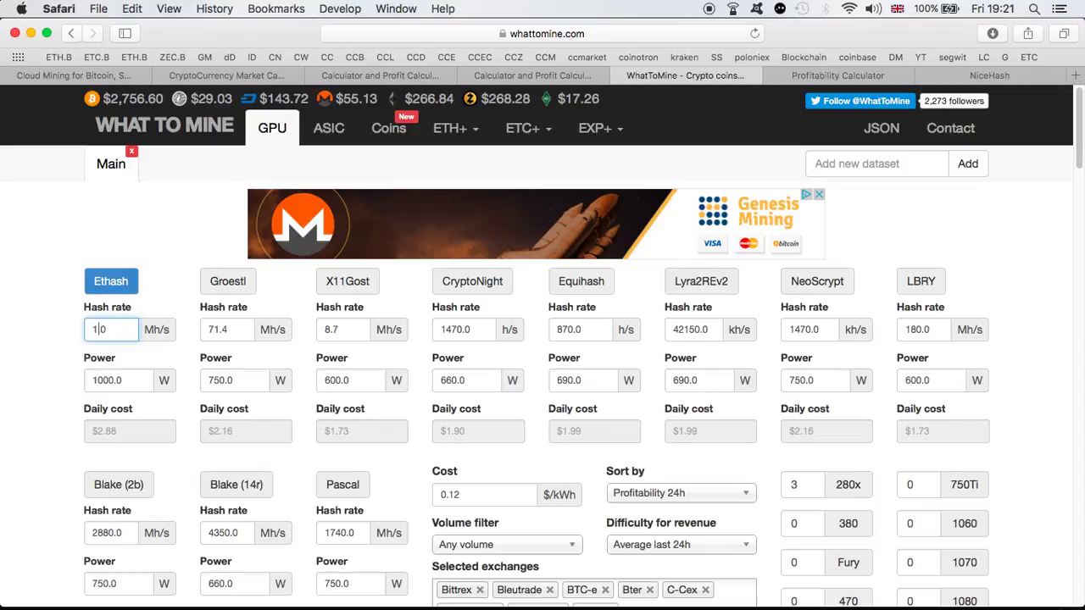
{"action": "type", "text": "75"}
{"action": "left_click", "coordinate": [118, 379]}
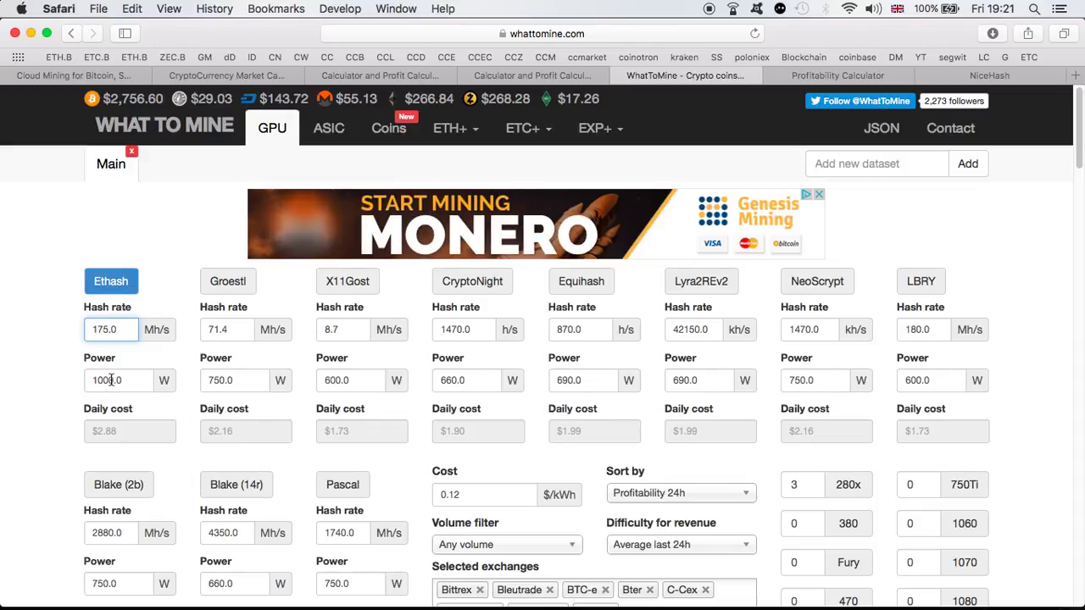
{"action": "double_click", "coordinate": [110, 430]}
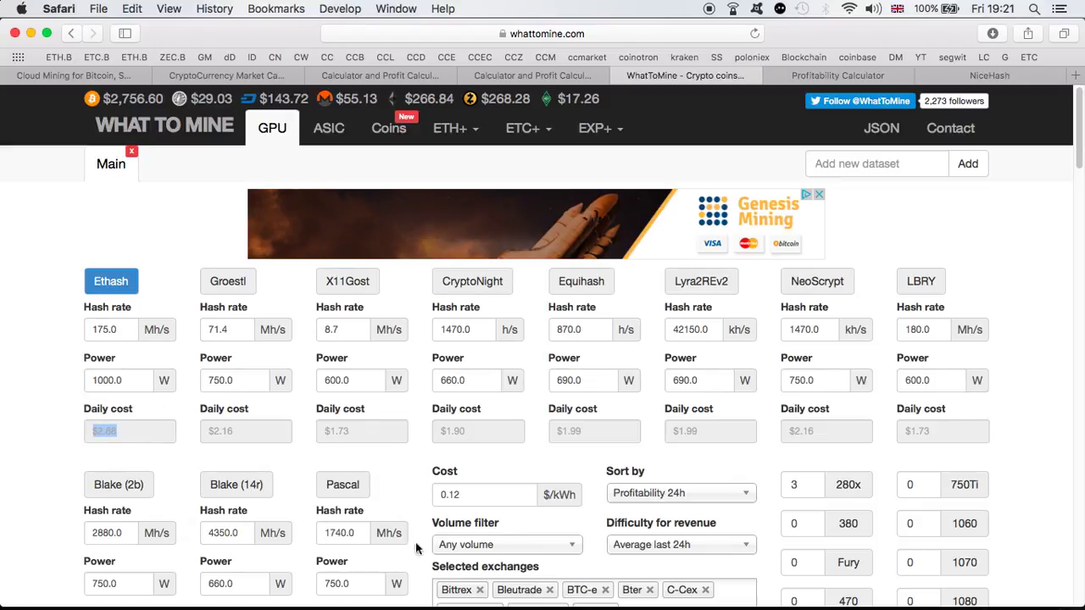
Set the WhatToMine electricity cost to 0.15 $/kWh
{"action": "left_click", "coordinate": [468, 492]}
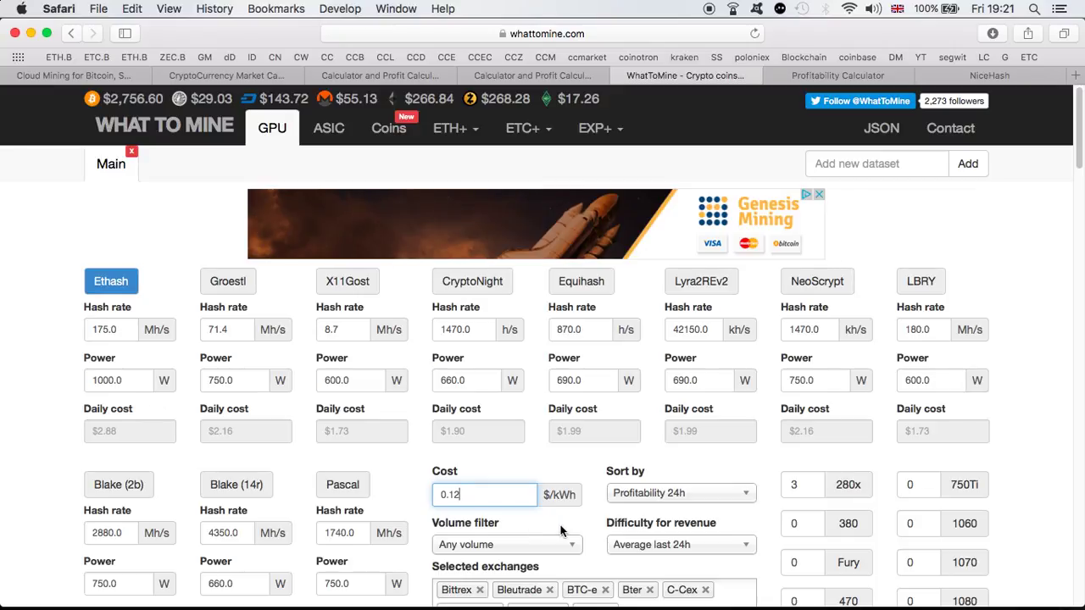
{"action": "key", "text": "BackSpace"}
{"action": "type", "text": "5"}
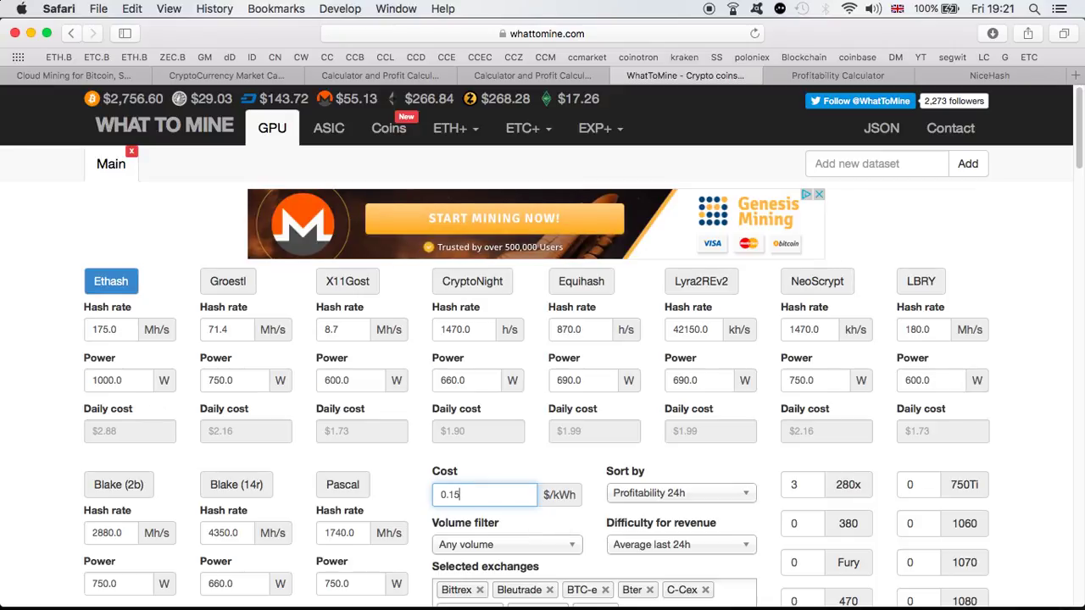
Calculate the WhatToMine profitability and check Ethereum's revenue and profit among the Ethash coins
{"action": "scroll", "coordinate": [554, 586], "scroll_direction": "down", "scroll_amount": 3}
{"action": "left_click", "coordinate": [547, 524]}
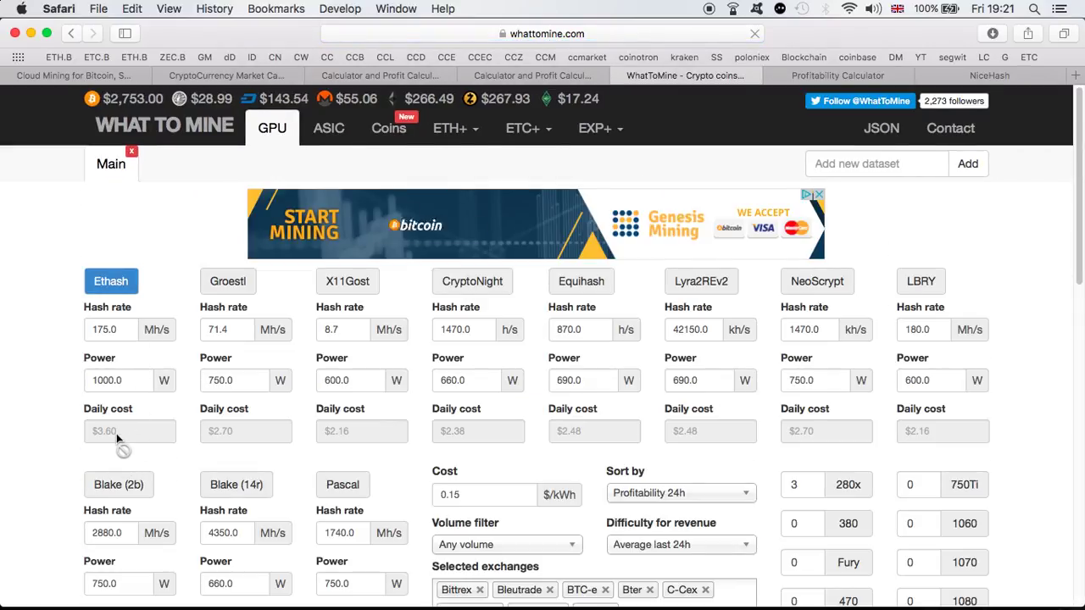
{"action": "scroll", "coordinate": [475, 407], "scroll_direction": "down", "scroll_amount": 5}
{"action": "left_click", "coordinate": [480, 316]}
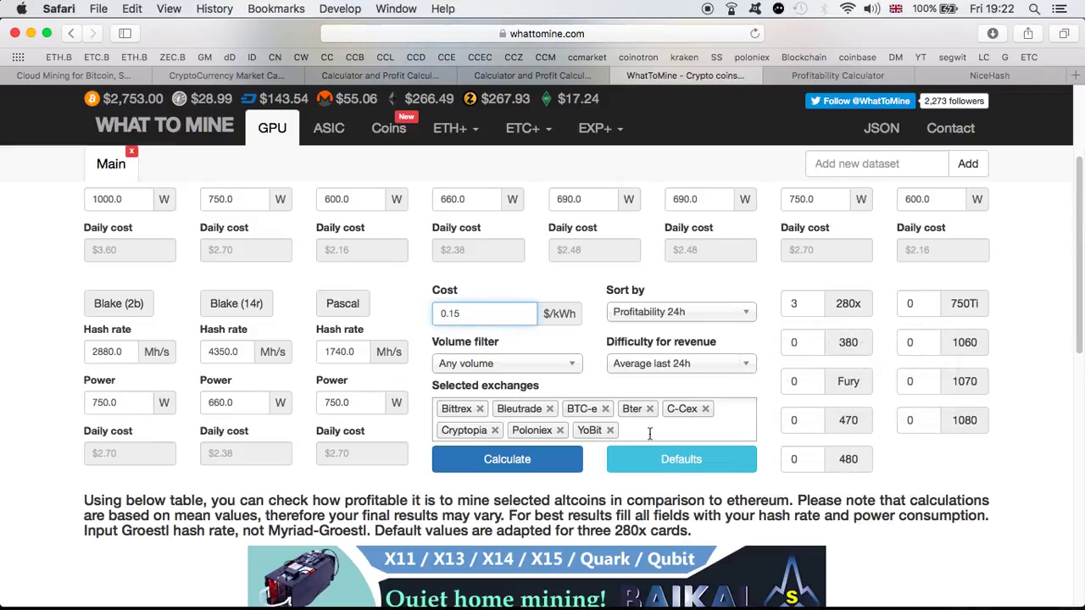
{"action": "scroll", "coordinate": [708, 436], "scroll_direction": "down", "scroll_amount": 5}
{"action": "scroll", "coordinate": [712, 436], "scroll_direction": "down", "scroll_amount": 6}
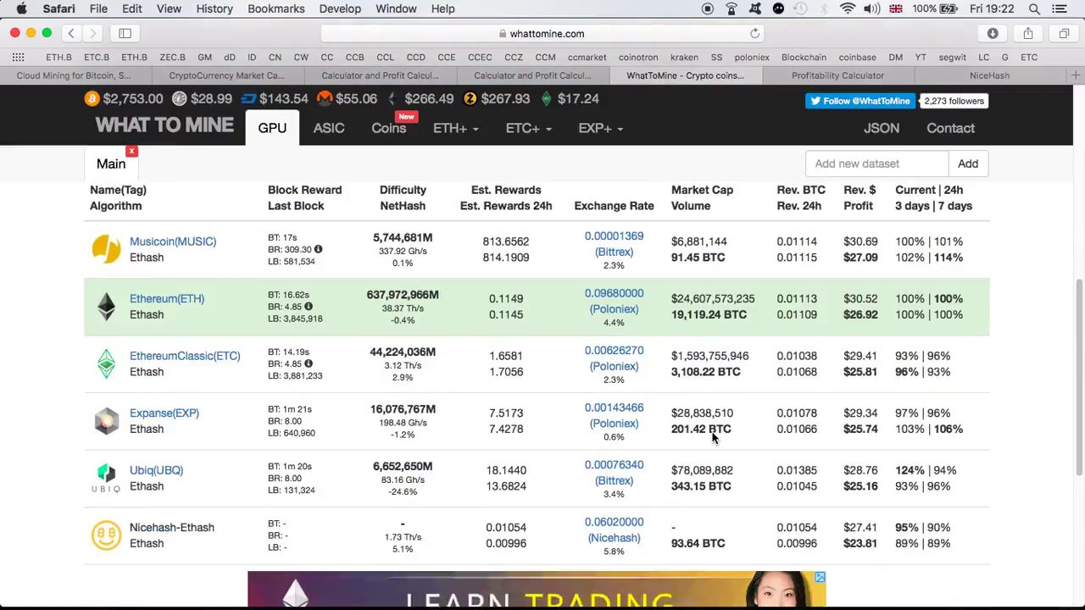
{"action": "scroll", "coordinate": [271, 366], "scroll_direction": "up", "scroll_amount": 2}
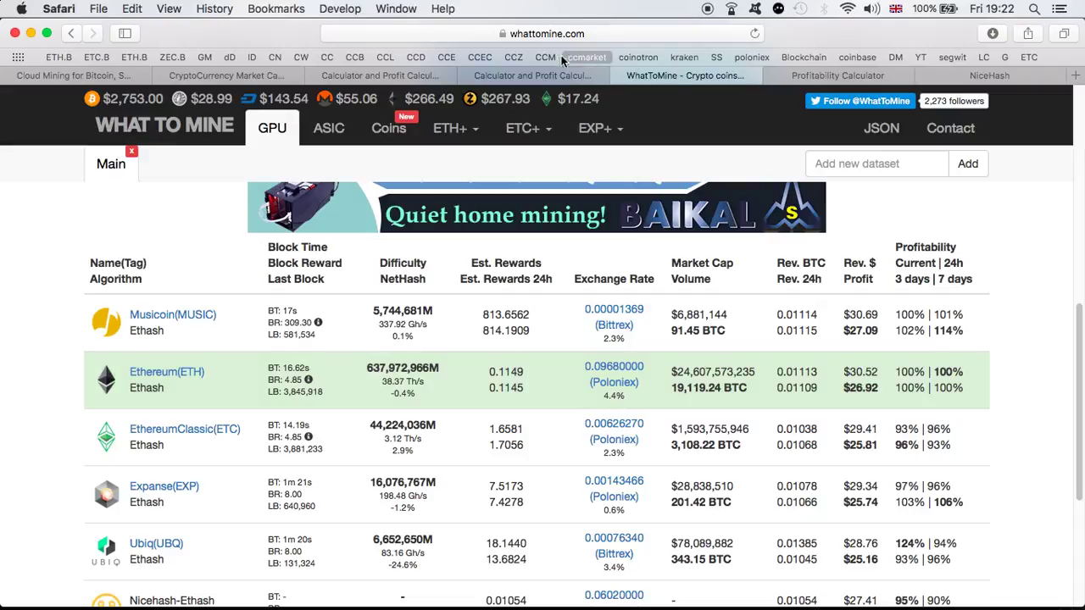
Set the power cost to 0.15 $/kWh in the CoinWarz own-hardware calculation, recalculate and view the estimated earnings
{"action": "left_click", "coordinate": [533, 77]}
{"action": "left_click", "coordinate": [403, 76]}
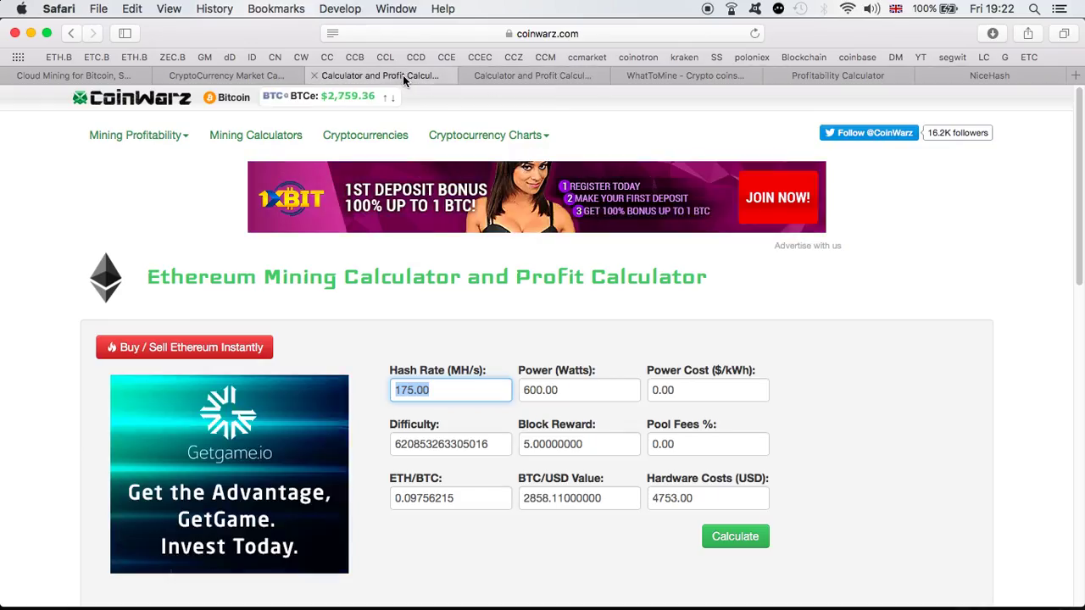
{"action": "left_click", "coordinate": [497, 74]}
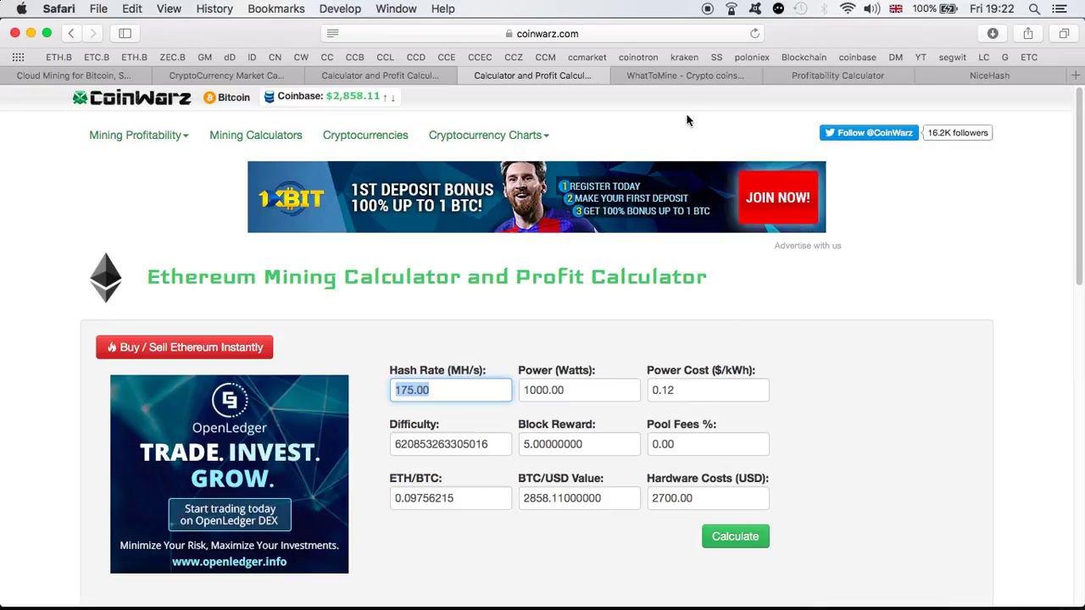
{"action": "left_click", "coordinate": [689, 391]}
{"action": "key", "text": "BackSpace"}
{"action": "type", "text": "5"}
{"action": "left_click", "coordinate": [918, 371]}
{"action": "left_click", "coordinate": [747, 534]}
{"action": "scroll", "coordinate": [845, 496], "scroll_direction": "down", "scroll_amount": 10}
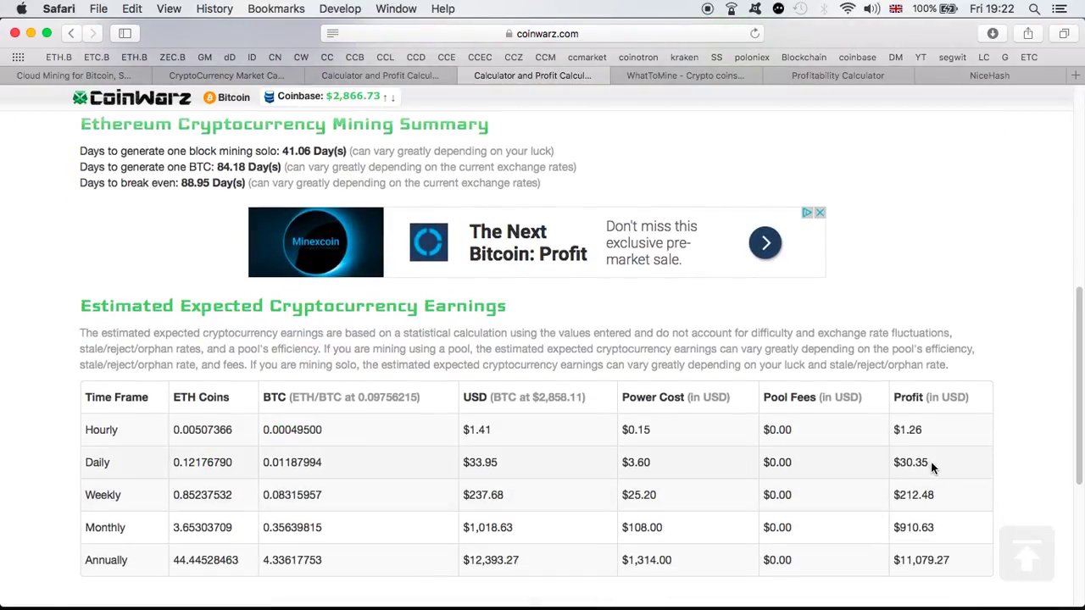
Compare Ethereum's daily profit between the WhatToMine table and the CoinWarz own-hardware results
{"action": "left_click", "coordinate": [672, 73]}
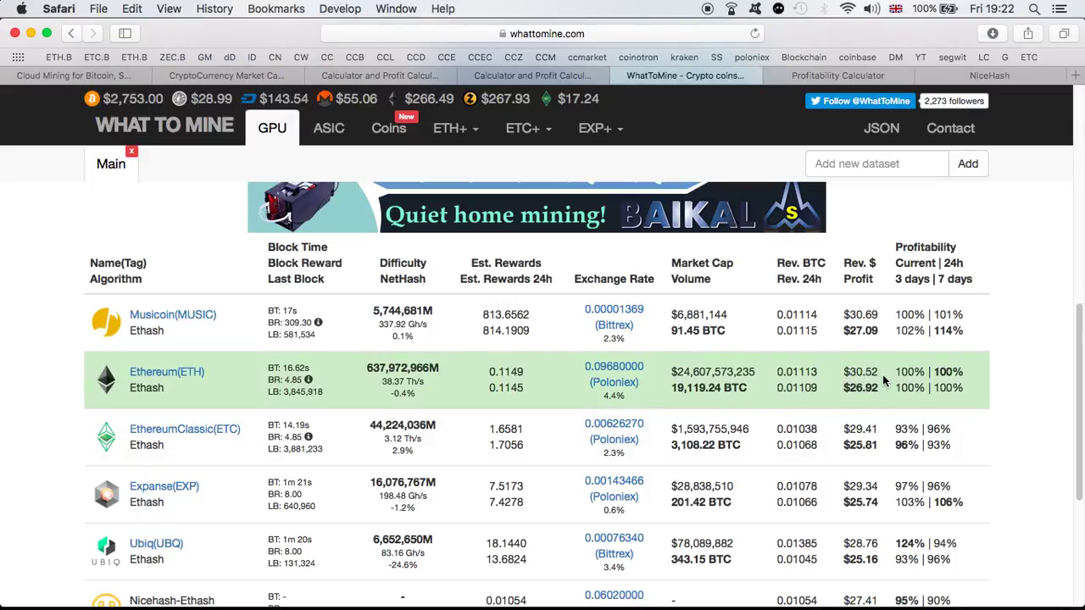
{"action": "left_click", "coordinate": [568, 76]}
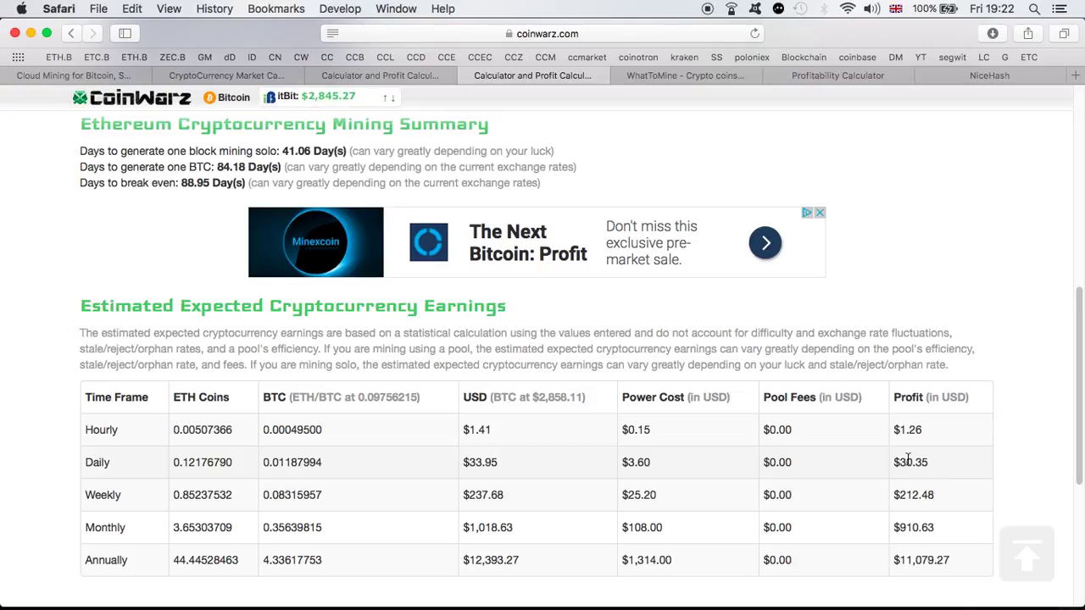
{"action": "left_click", "coordinate": [702, 82]}
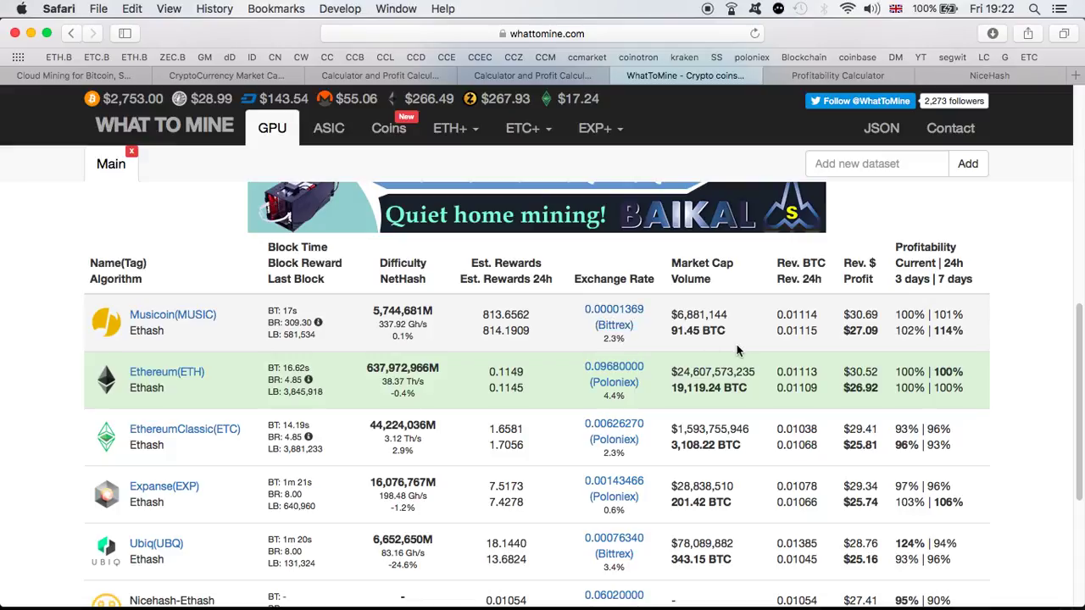
Look through WhatToMine's ASIC calculator and its list of individual coin calculators
{"action": "scroll", "coordinate": [755, 346], "scroll_direction": "up", "scroll_amount": 10}
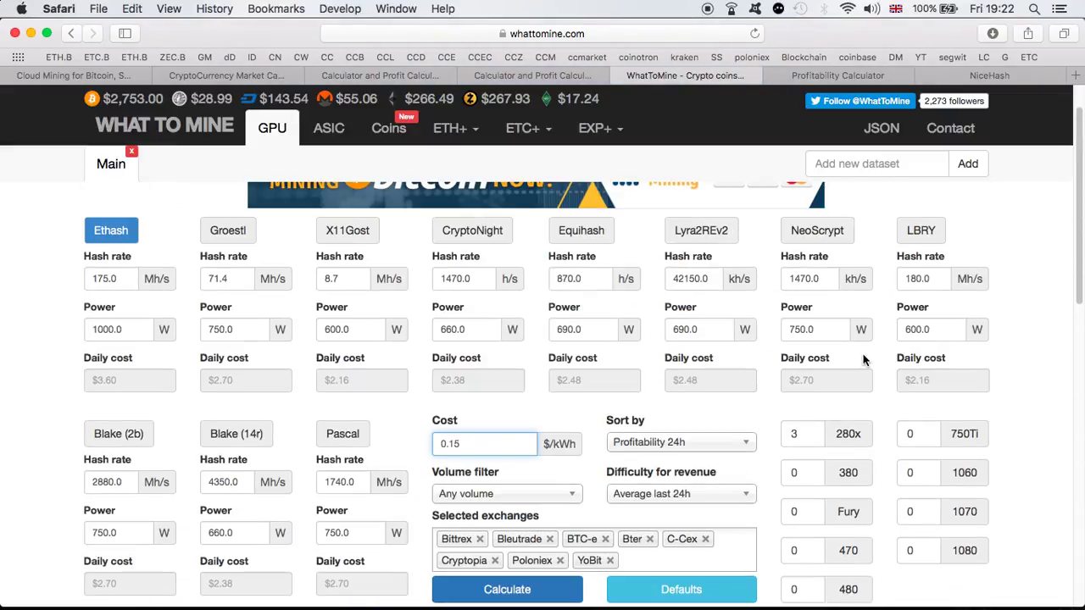
{"action": "scroll", "coordinate": [843, 364], "scroll_direction": "up", "scroll_amount": 2}
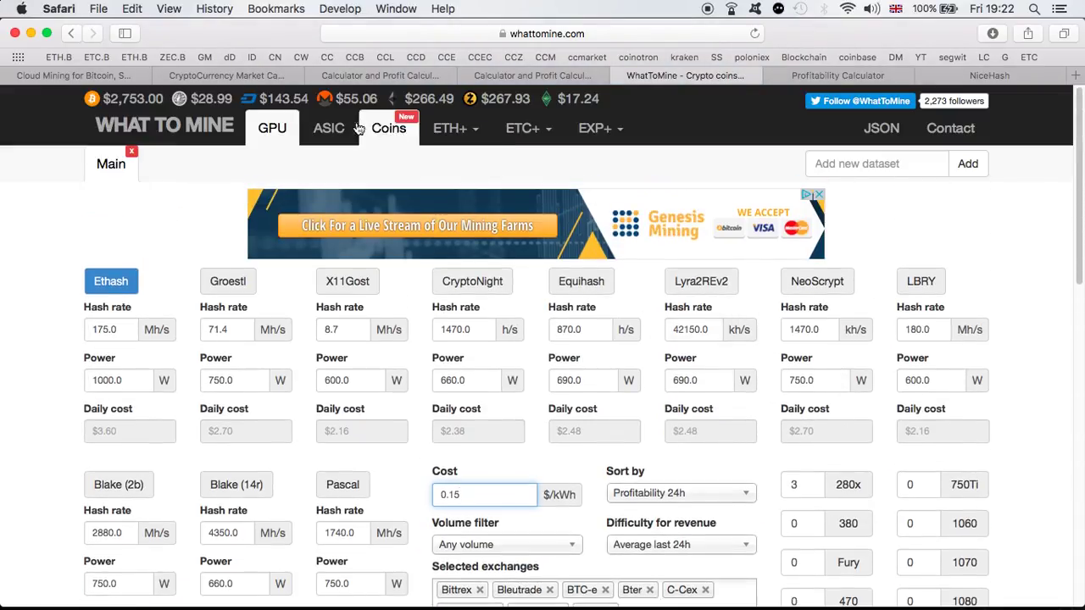
{"action": "left_click", "coordinate": [329, 128]}
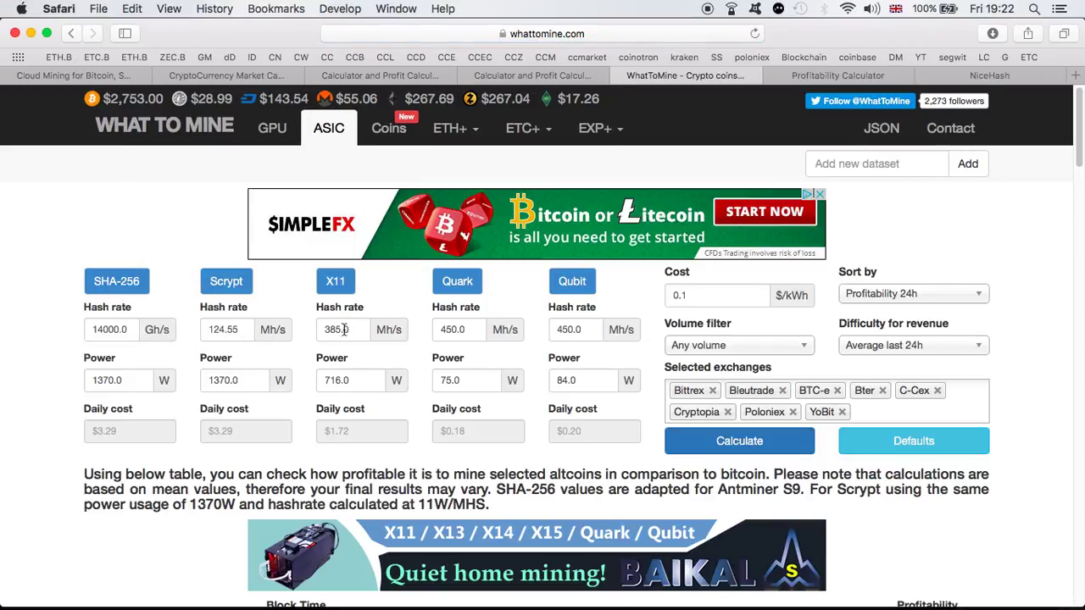
{"action": "left_click", "coordinate": [390, 129]}
{"action": "scroll", "coordinate": [562, 308], "scroll_direction": "down", "scroll_amount": 5}
{"action": "scroll", "coordinate": [588, 274], "scroll_direction": "down", "scroll_amount": 5}
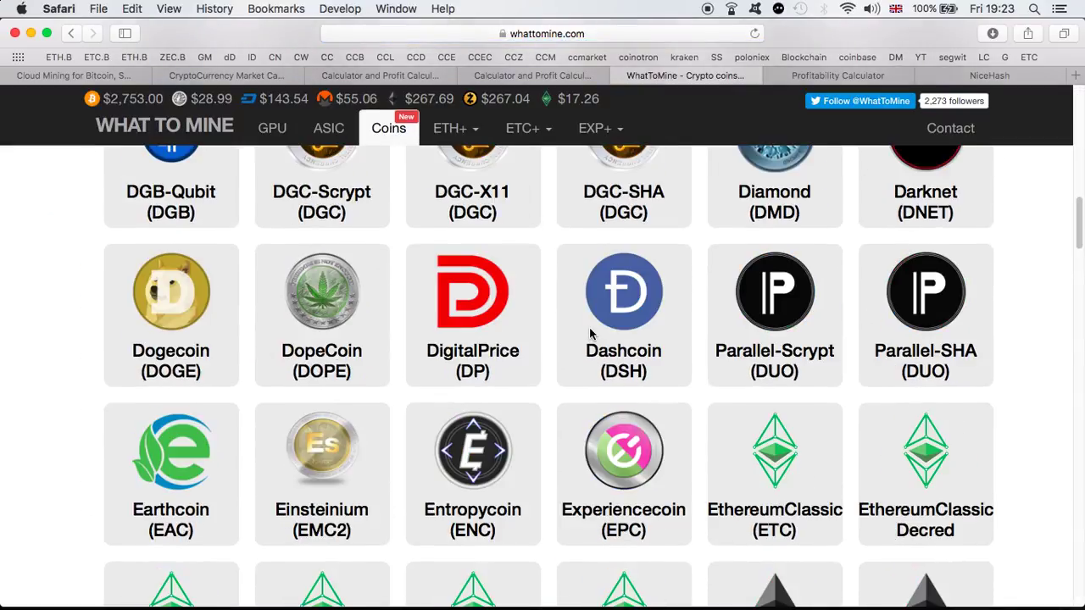
{"action": "scroll", "coordinate": [763, 347], "scroll_direction": "down", "scroll_amount": 3}
{"action": "scroll", "coordinate": [820, 365], "scroll_direction": "down", "scroll_amount": 3}
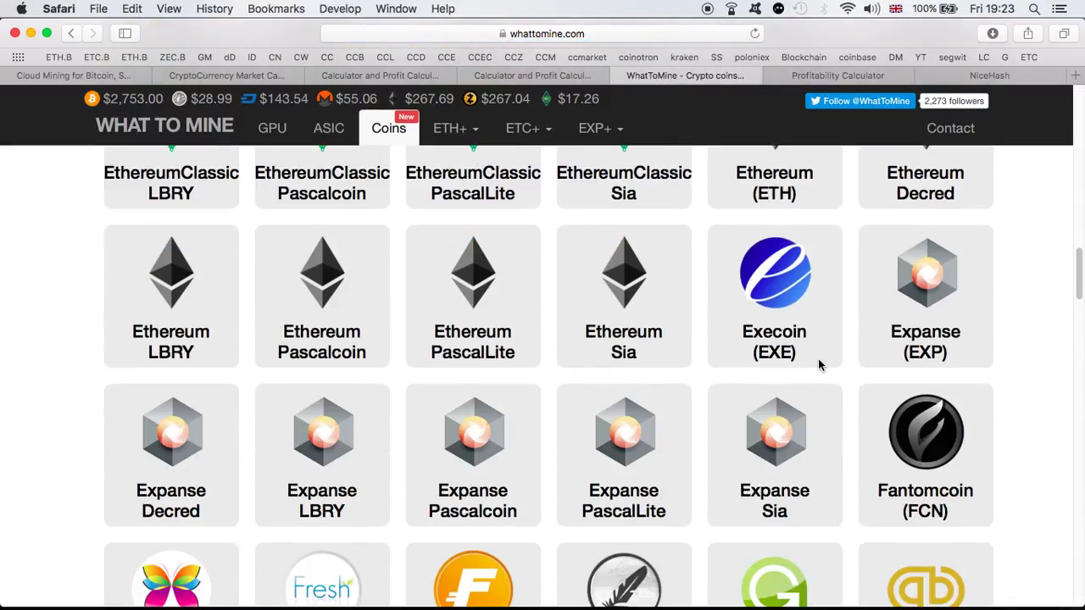
{"action": "scroll", "coordinate": [820, 366], "scroll_direction": "up", "scroll_amount": 3}
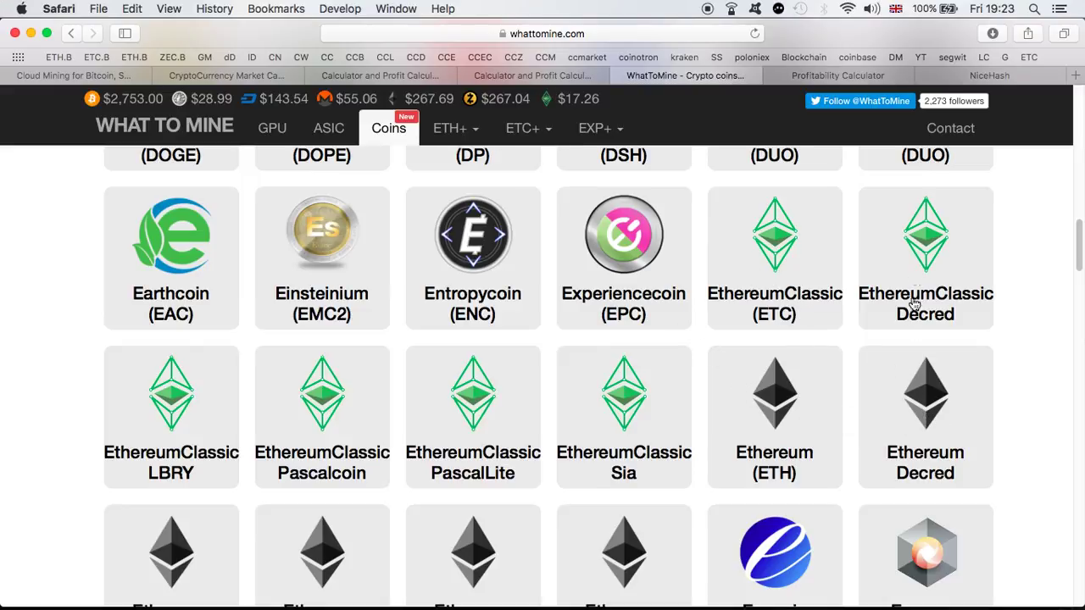
Look over the ETH+ and ETC+ dual-mining options and open the Expanse plus Decred calculator
{"action": "left_click", "coordinate": [449, 133]}
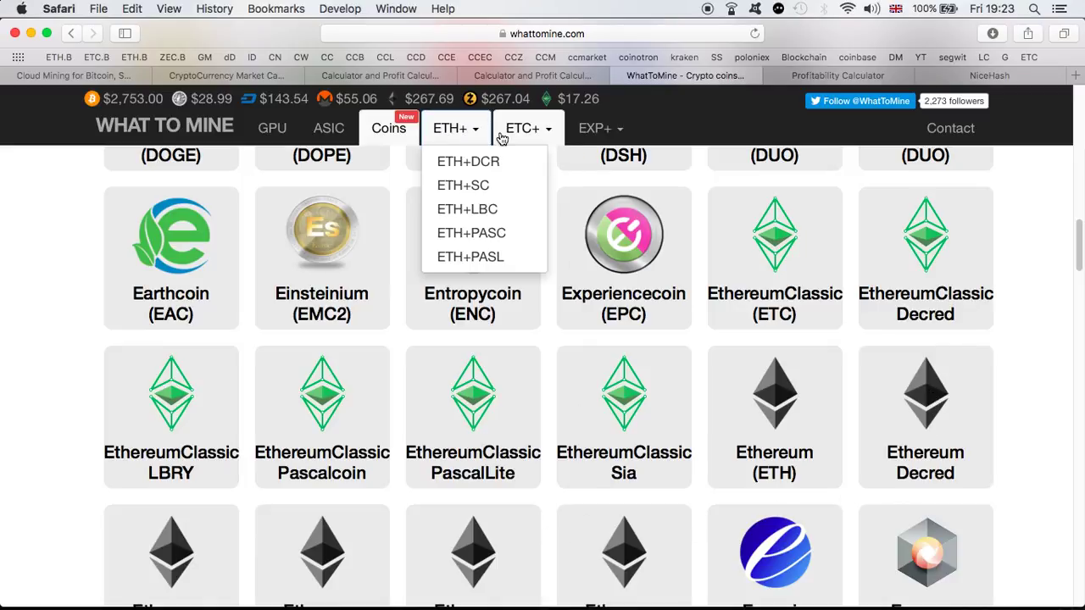
{"action": "left_click", "coordinate": [514, 137]}
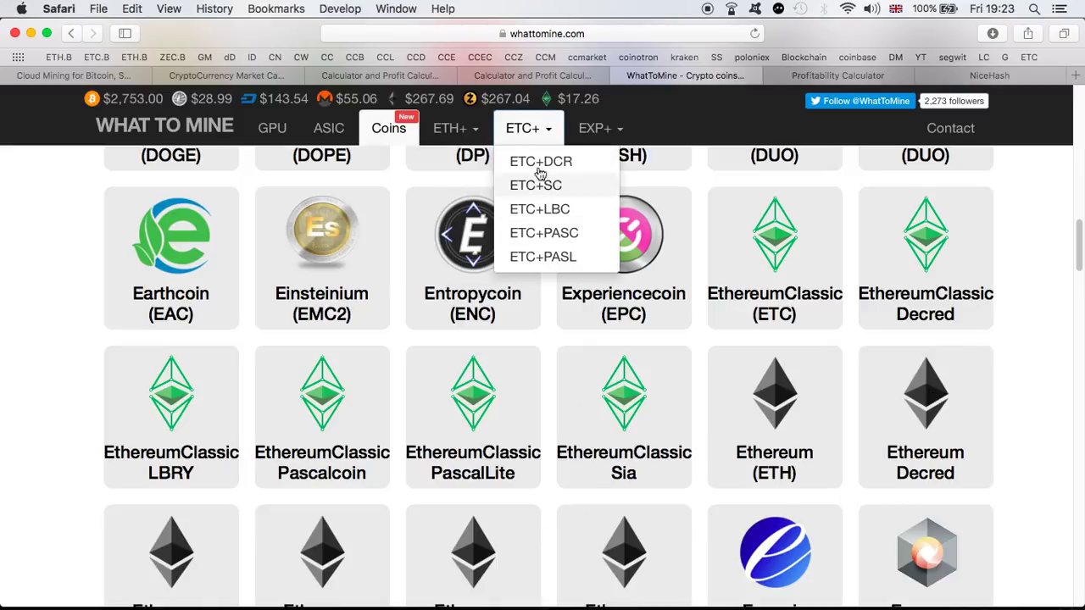
{"action": "left_click", "coordinate": [588, 131]}
{"action": "left_click", "coordinate": [593, 162]}
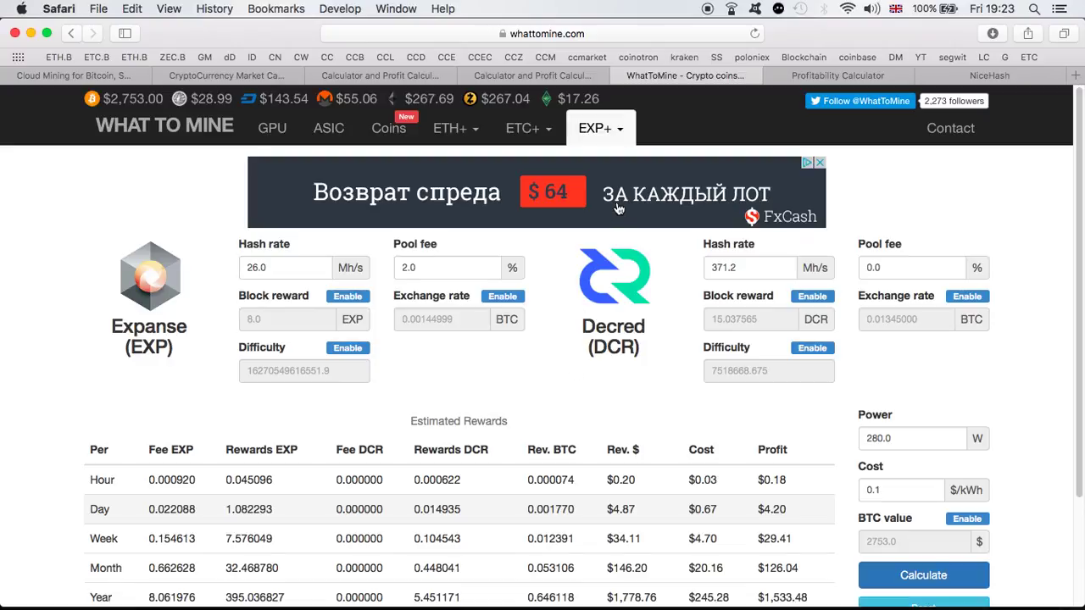
Switch to the CryptoCompare profitability calculator and set the Ethereum hashing power to 175 MH/s
{"action": "left_click", "coordinate": [816, 77]}
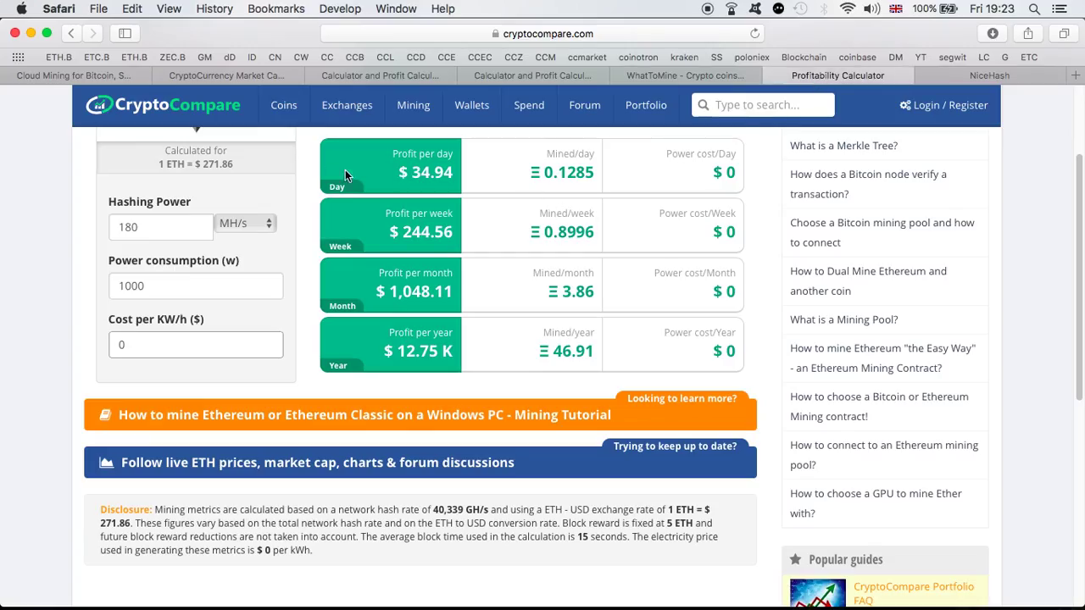
{"action": "scroll", "coordinate": [298, 218], "scroll_direction": "up", "scroll_amount": 2}
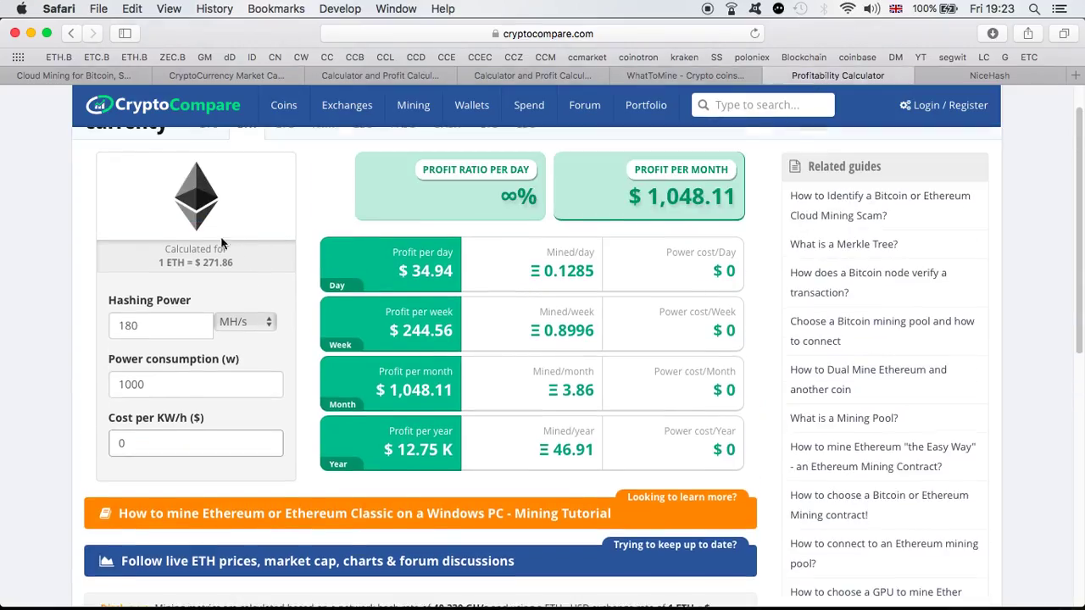
{"action": "left_click", "coordinate": [163, 326]}
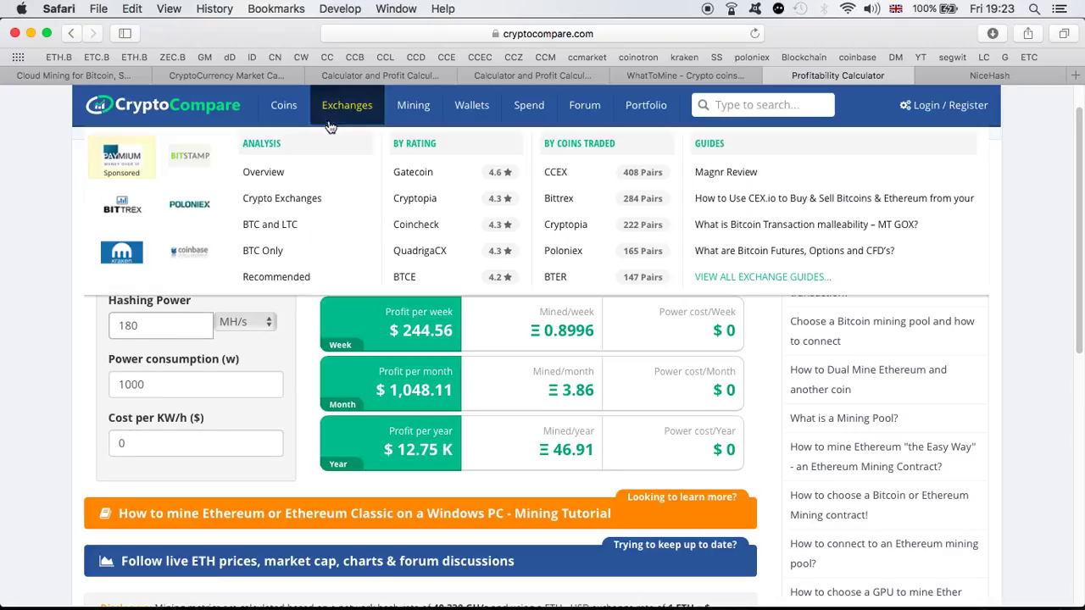
{"action": "key", "text": "BackSpace"}
{"action": "key", "text": "BackSpace"}
{"action": "type", "text": "75"}
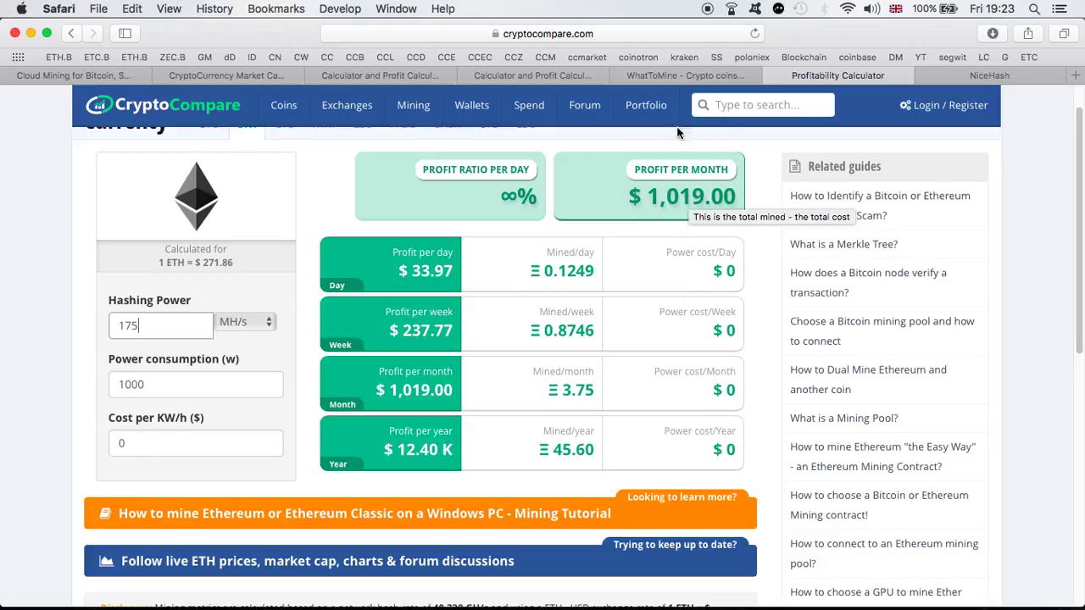
Compare the CoinWarz cloud mining earnings with the profits calculated by CryptoCompare
{"action": "left_click", "coordinate": [510, 79]}
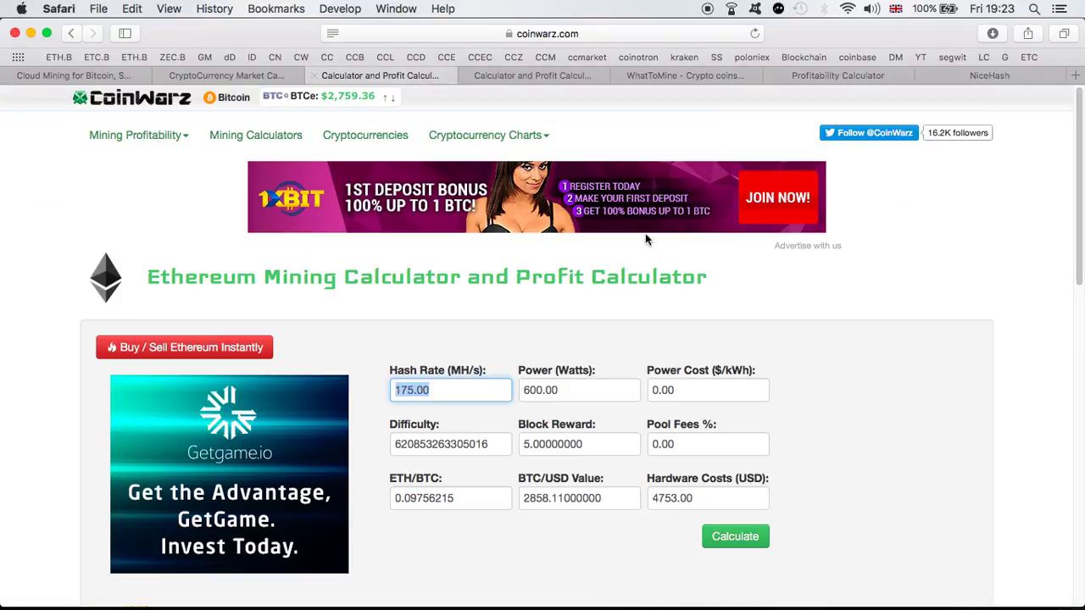
{"action": "scroll", "coordinate": [823, 345], "scroll_direction": "down", "scroll_amount": 10}
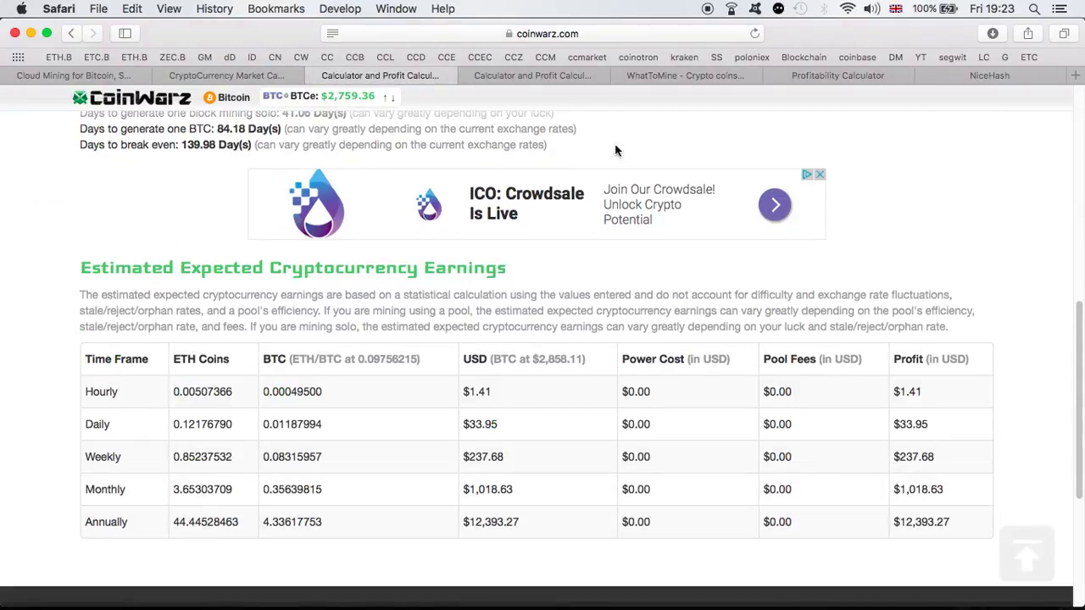
{"action": "left_click", "coordinate": [838, 76]}
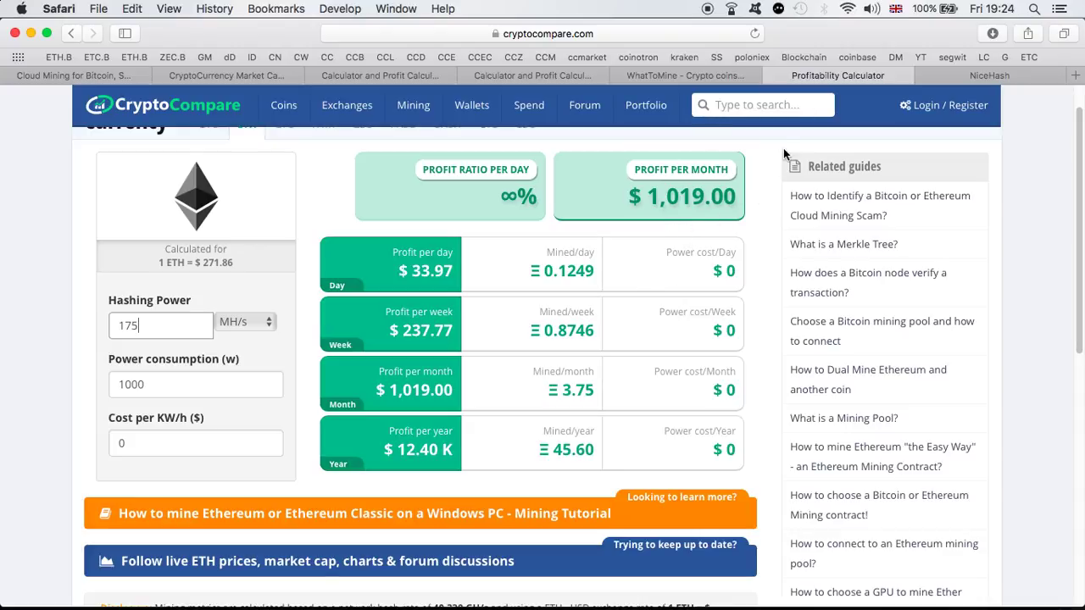
Switch to the NiceHash profitability calculator, set the electricity cost to 0.12 USD/kWh and calculate for the AMD RX 580 8GB
{"action": "left_click", "coordinate": [978, 77]}
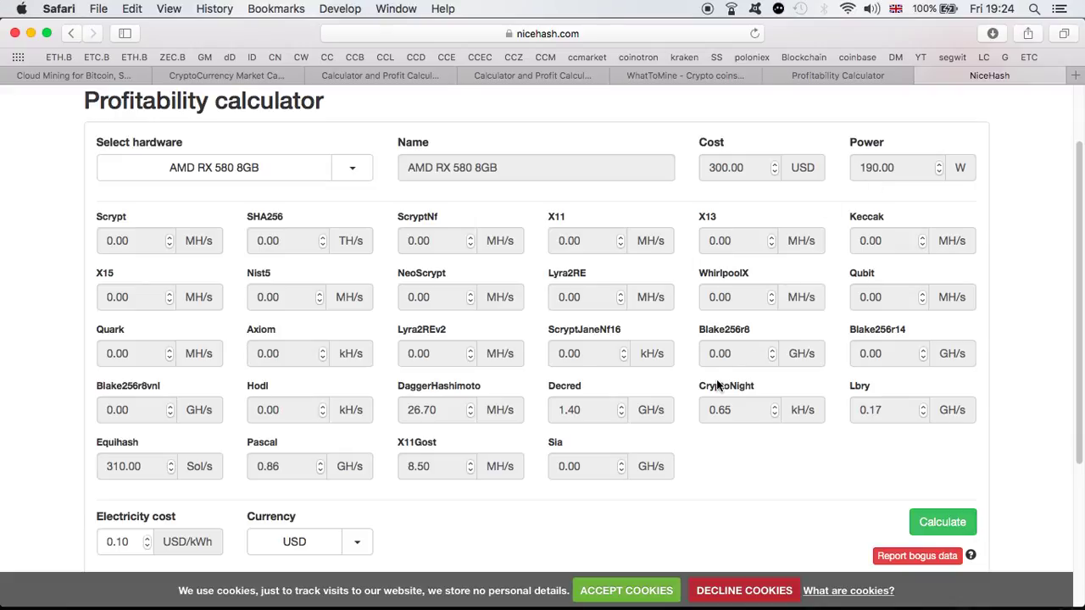
{"action": "left_click", "coordinate": [134, 543]}
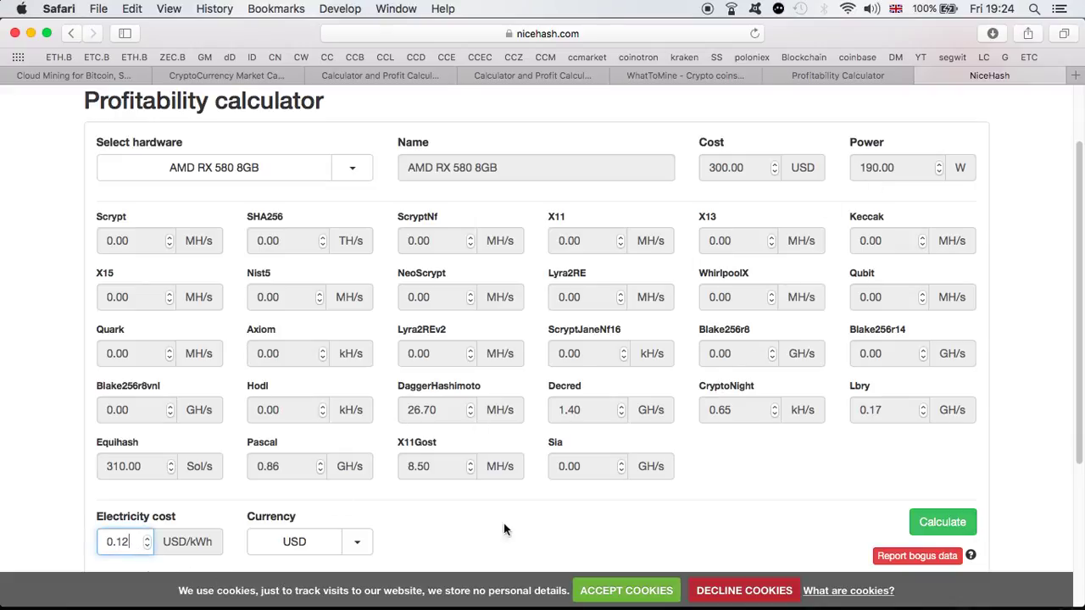
{"action": "left_click", "coordinate": [1011, 457]}
{"action": "left_click", "coordinate": [935, 519]}
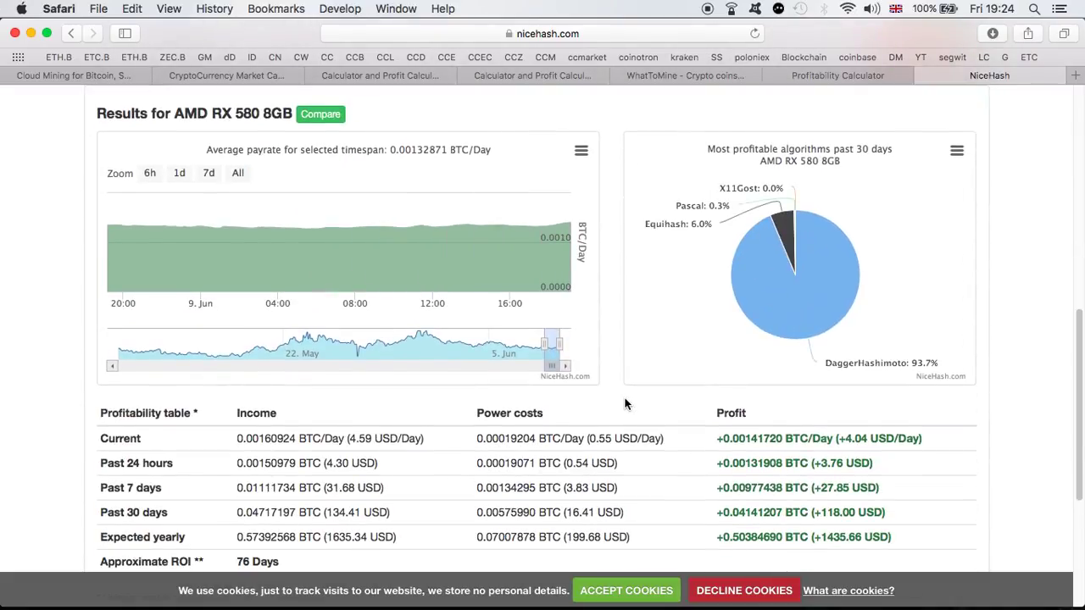
Examine the AMD RX 580 8GB profitability table and approximate ROI, along with its hash rates, cost and power
{"action": "scroll", "coordinate": [625, 404], "scroll_direction": "up", "scroll_amount": 5}
{"action": "scroll", "coordinate": [627, 389], "scroll_direction": "down", "scroll_amount": 8}
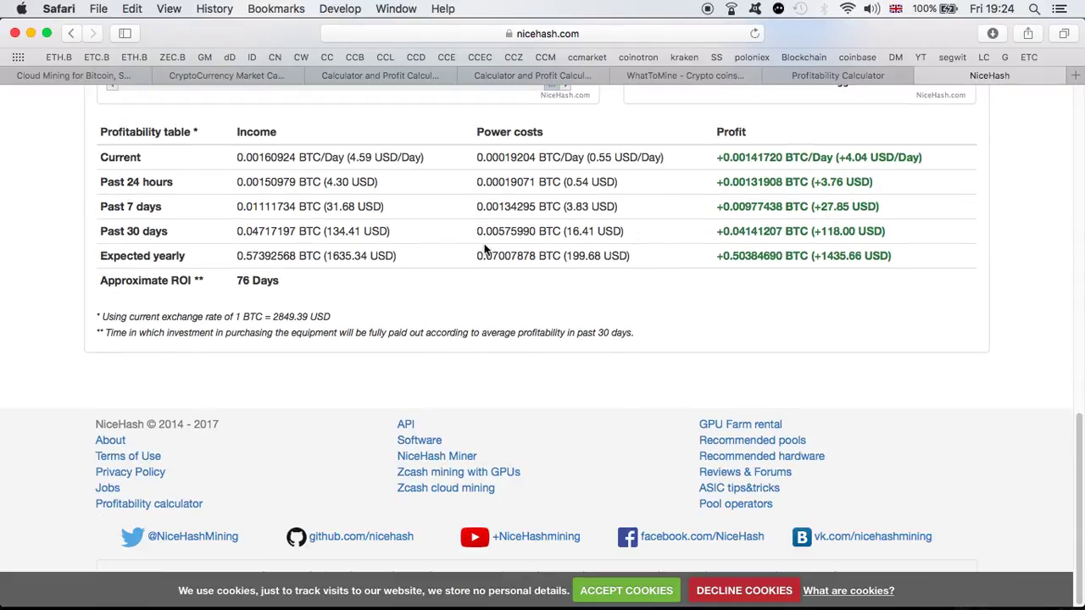
{"action": "scroll", "coordinate": [467, 240], "scroll_direction": "up", "scroll_amount": 3}
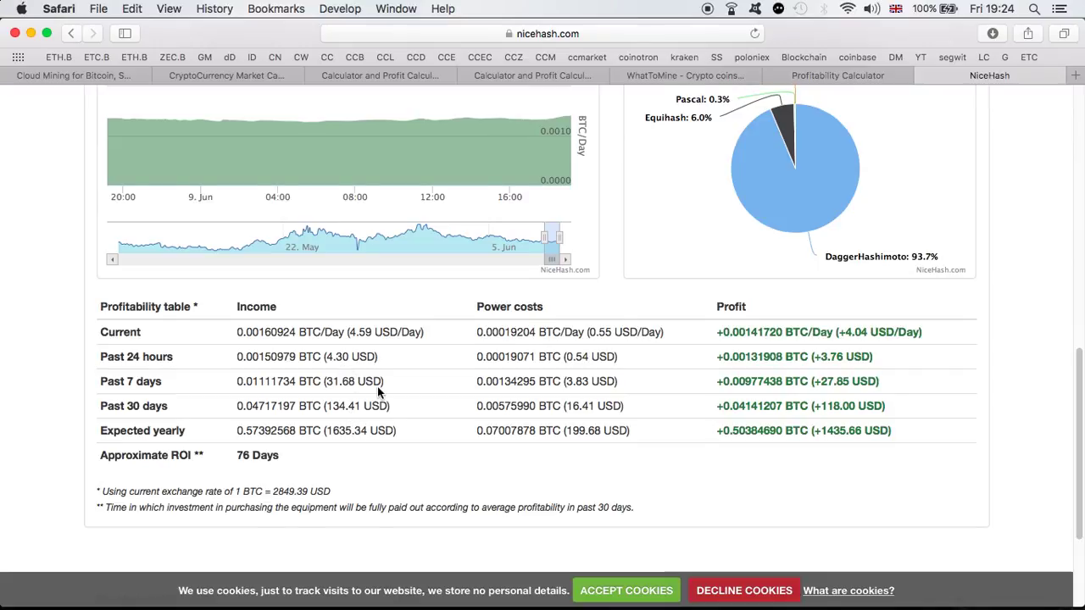
{"action": "scroll", "coordinate": [378, 386], "scroll_direction": "up", "scroll_amount": 15}
{"action": "scroll", "coordinate": [453, 454], "scroll_direction": "down", "scroll_amount": 2}
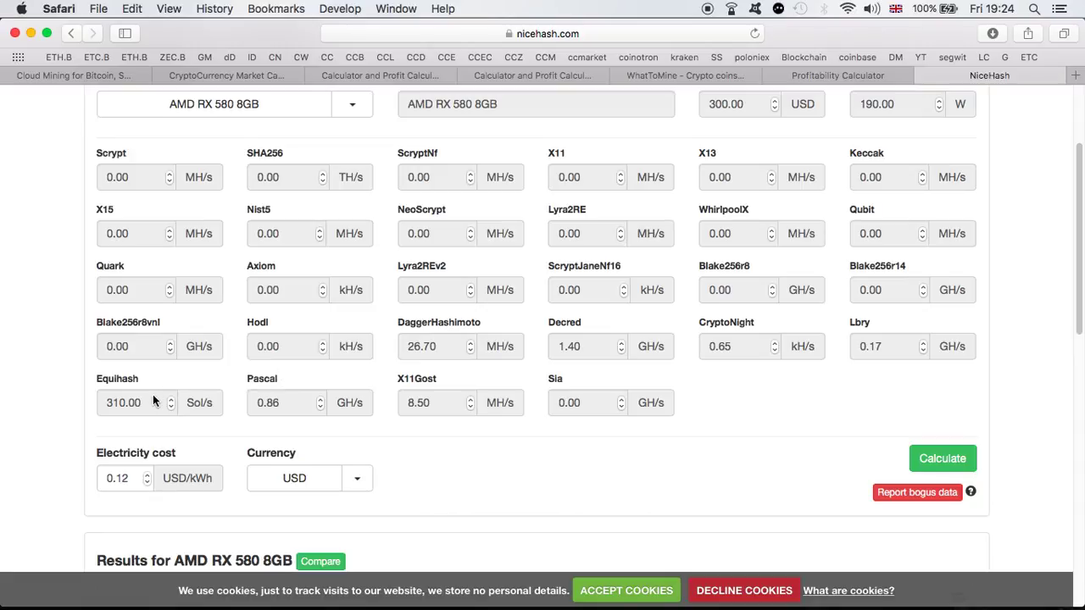
{"action": "scroll", "coordinate": [330, 412], "scroll_direction": "up", "scroll_amount": 2}
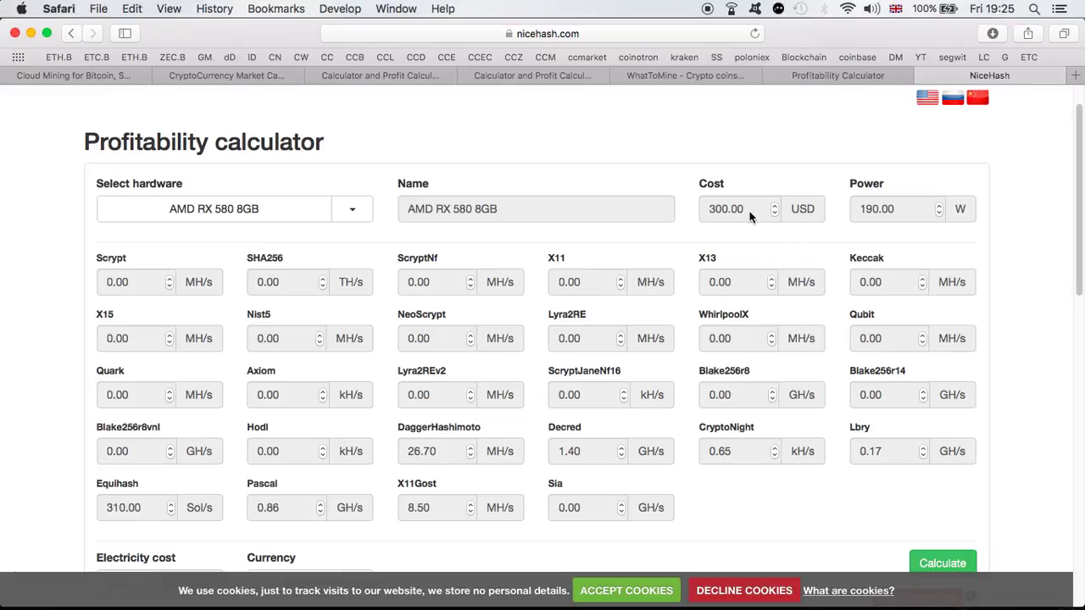
Choose the NVIDIA GTX 1080 Ti as the hardware in the NiceHash profitability calculator
{"action": "left_click", "coordinate": [305, 208]}
{"action": "scroll", "coordinate": [314, 412], "scroll_direction": "down", "scroll_amount": 8}
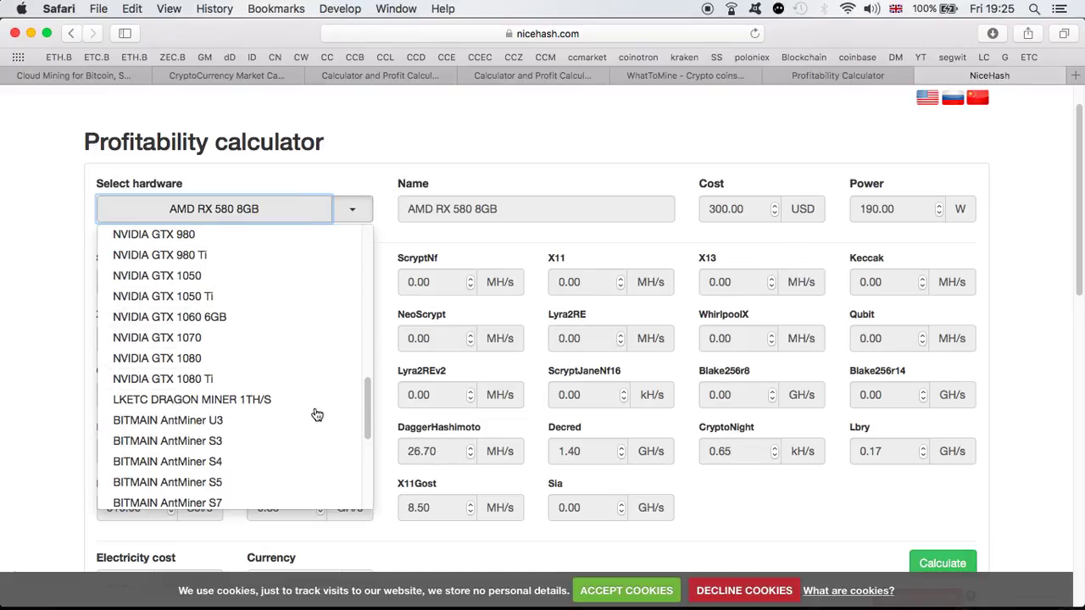
{"action": "scroll", "coordinate": [315, 412], "scroll_direction": "up", "scroll_amount": 1}
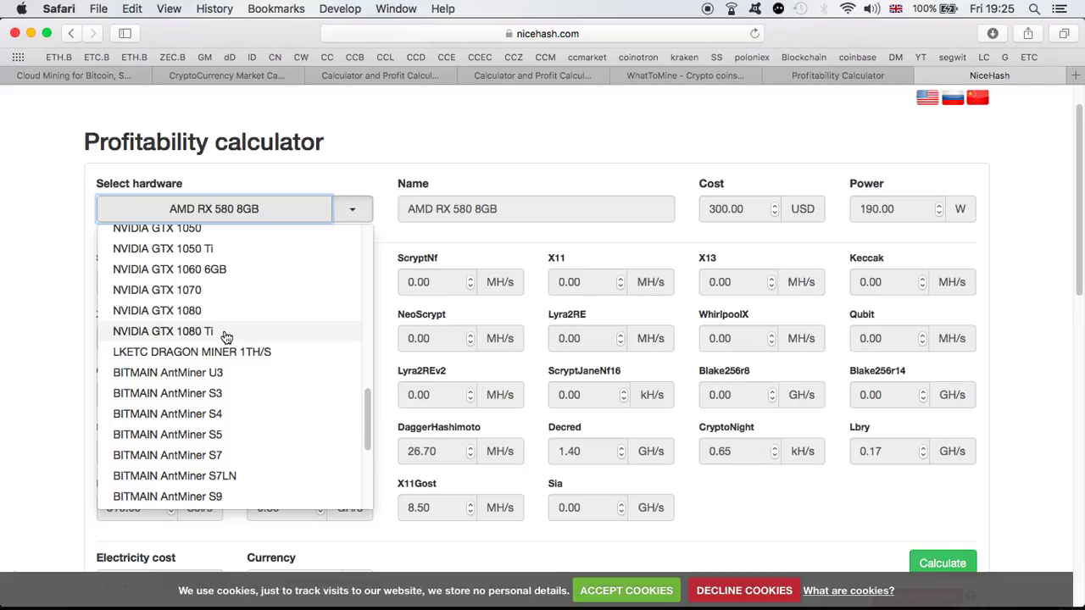
{"action": "left_click", "coordinate": [226, 337]}
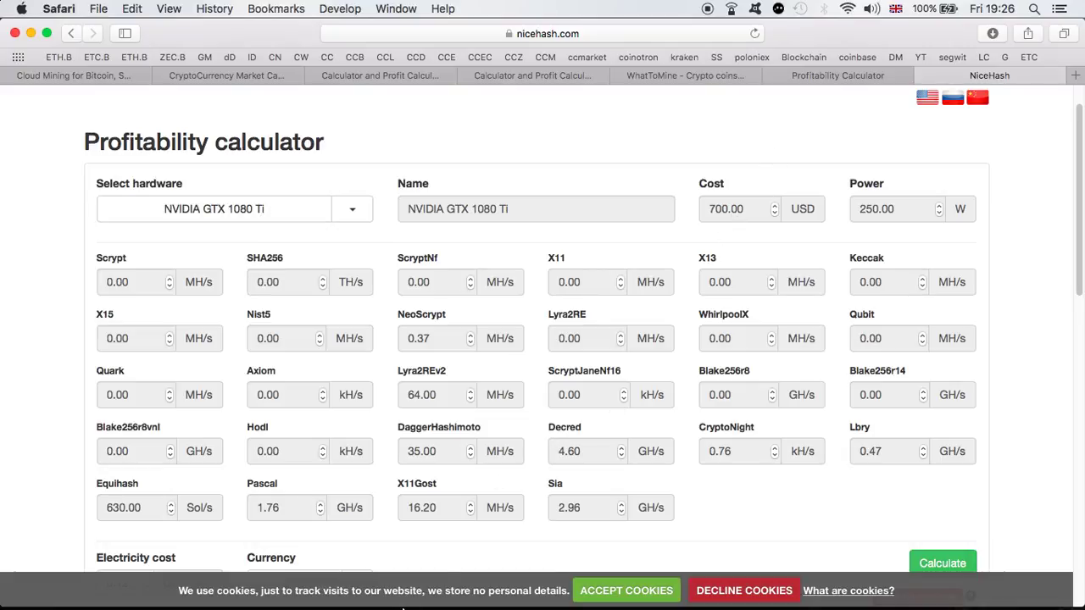
Switch to the Calculator app and clear its display
{"action": "mouse_move", "coordinate": [405, 606]}
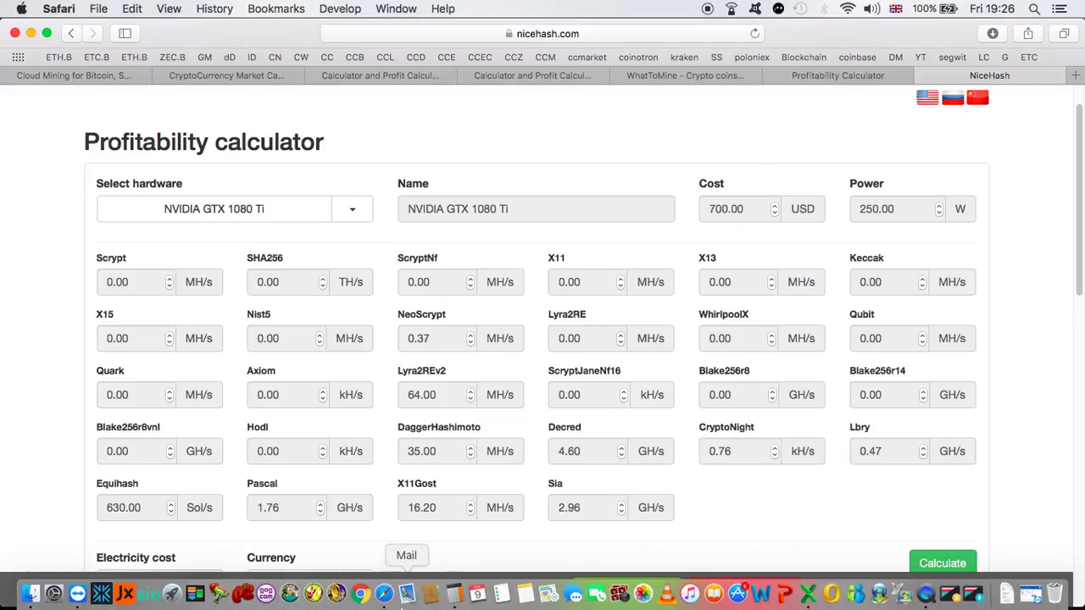
{"action": "left_click", "coordinate": [454, 602]}
{"action": "left_click", "coordinate": [623, 134]}
{"action": "left_click", "coordinate": [704, 206]}
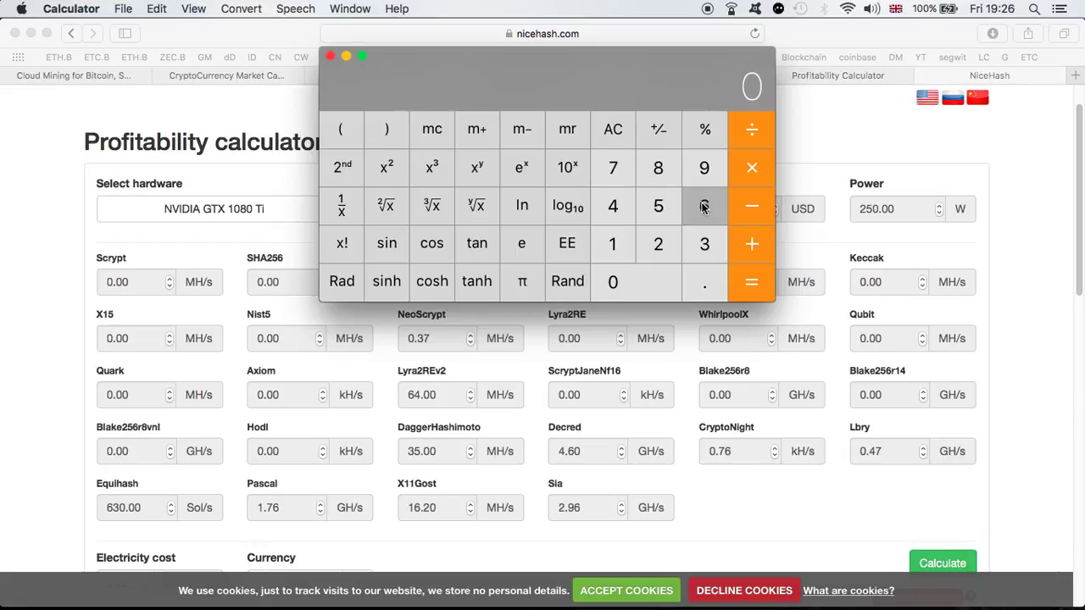
{"action": "left_click", "coordinate": [621, 172]}
{"action": "left_click", "coordinate": [637, 286]}
{"action": "left_click", "coordinate": [637, 286]}
{"action": "left_click", "coordinate": [638, 286]}
{"action": "left_click", "coordinate": [616, 133]}
{"action": "left_click", "coordinate": [707, 202]}
{"action": "left_click", "coordinate": [732, 183]}
{"action": "left_click", "coordinate": [612, 172]}
{"action": "left_click", "coordinate": [614, 136]}
{"action": "left_click", "coordinate": [607, 171]}
{"action": "left_click", "coordinate": [622, 134]}
Multiply 6 by 700 to get the cost of six GTX 1080 Ti cards, and move the calculator off the Cost field
{"action": "left_click", "coordinate": [704, 205]}
{"action": "left_click", "coordinate": [734, 175]}
{"action": "left_click", "coordinate": [616, 169]}
{"action": "double_click", "coordinate": [635, 285]}
{"action": "left_click", "coordinate": [741, 276]}
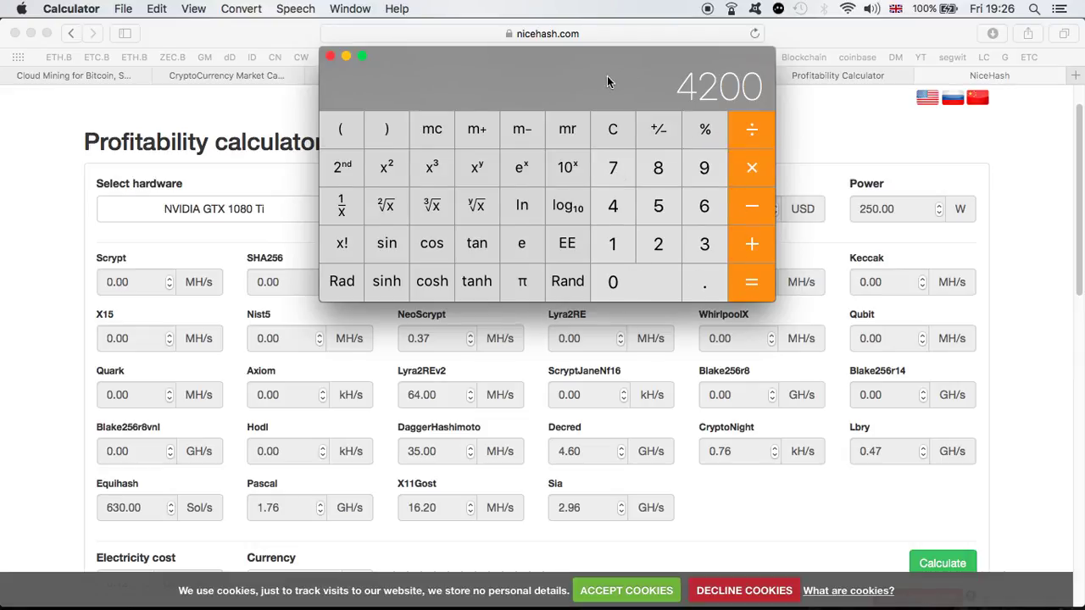
{"action": "left_click_drag", "start_coordinate": [607, 79], "coordinate": [484, 88]}
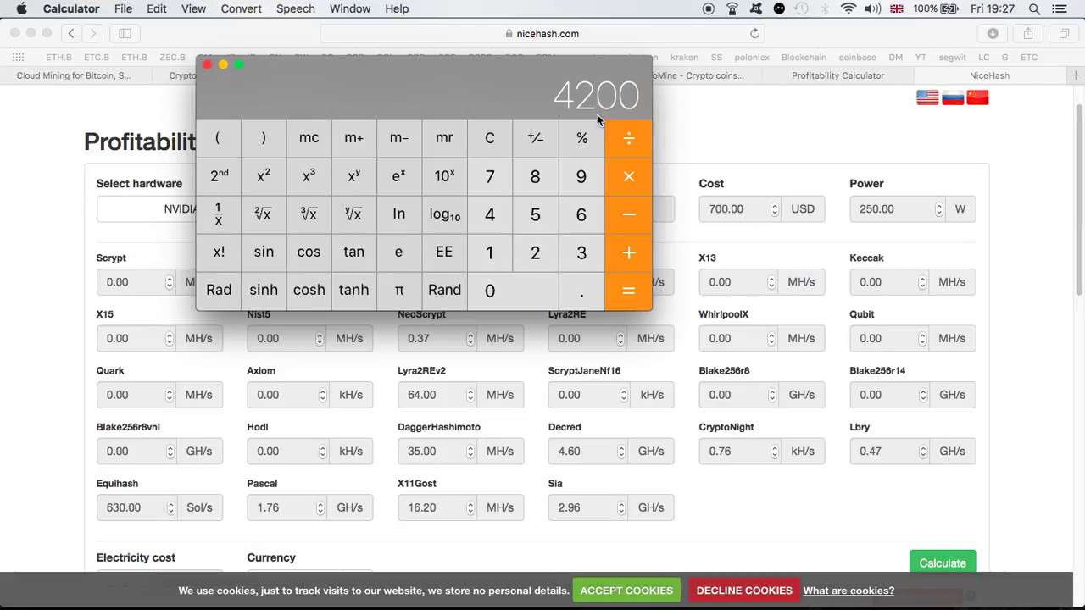
Clear the calculator and multiply 6 by 35 to get the combined Ethereum hash rate of six cards
{"action": "left_click", "coordinate": [495, 143]}
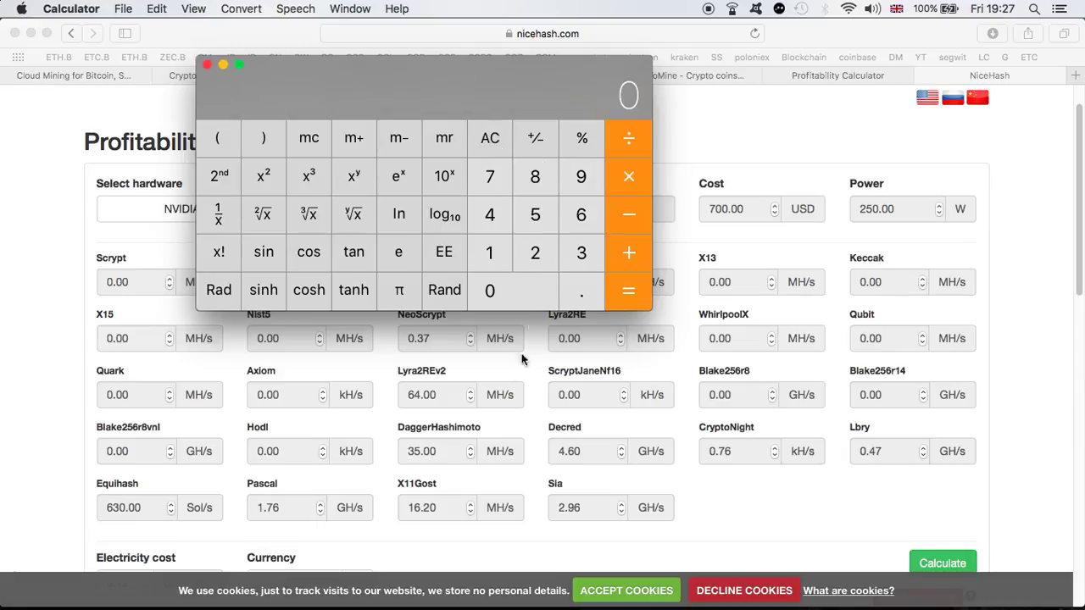
{"action": "left_click", "coordinate": [581, 215]}
{"action": "left_click", "coordinate": [583, 254]}
{"action": "left_click", "coordinate": [542, 218]}
{"action": "left_click", "coordinate": [627, 288]}
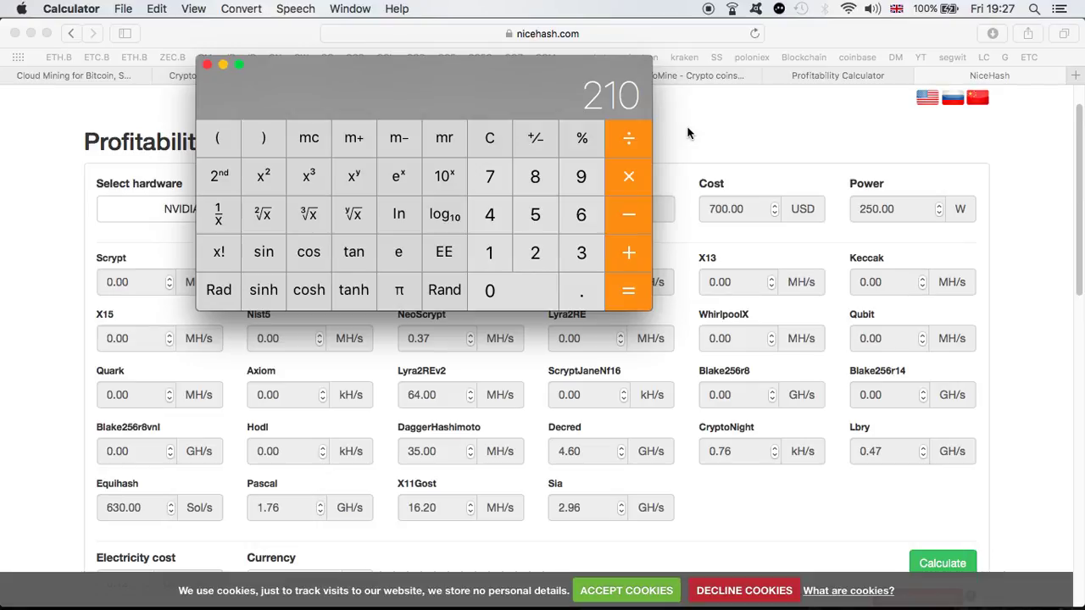
Switch back to Safari and review the CoinWarz Ethereum earnings and the hash rate, power and hardware cost entered for cloud mining
{"action": "left_click", "coordinate": [751, 122]}
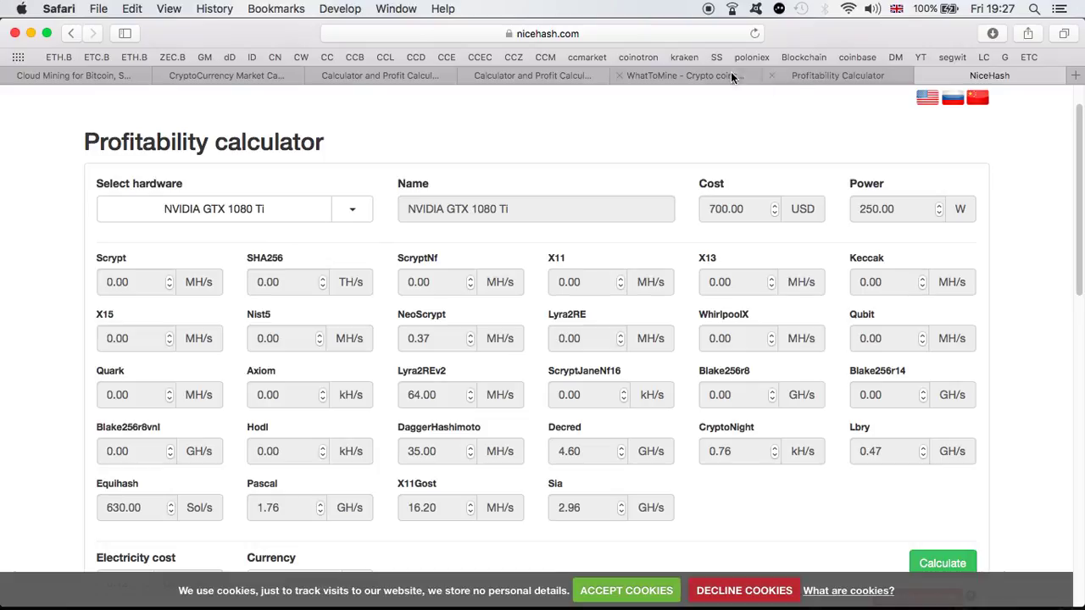
{"action": "left_click", "coordinate": [416, 77]}
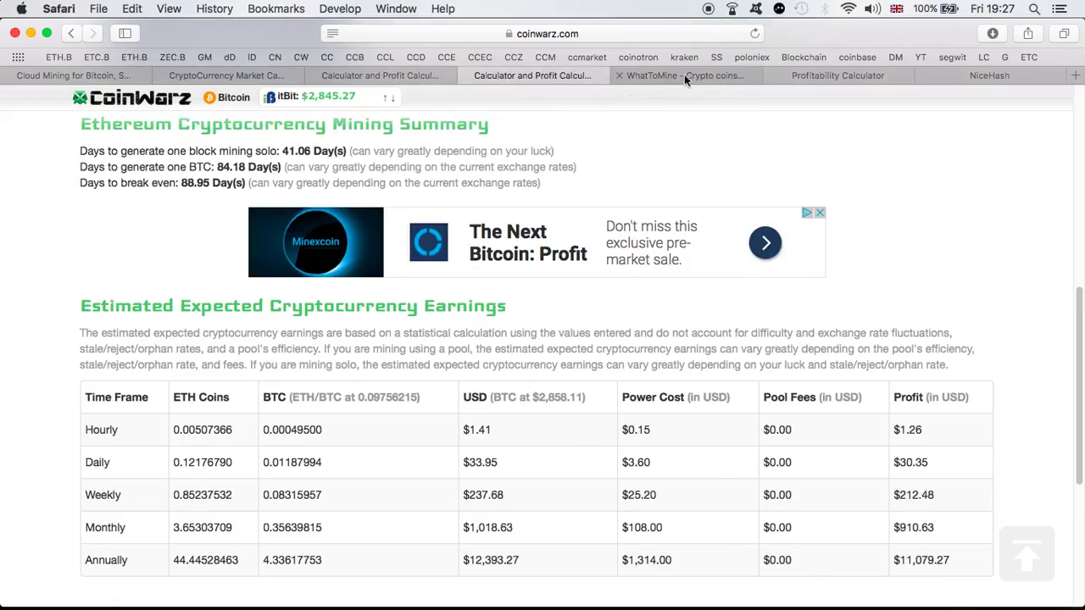
{"action": "left_click", "coordinate": [677, 77]}
{"action": "left_click", "coordinate": [805, 76]}
{"action": "left_click", "coordinate": [402, 73]}
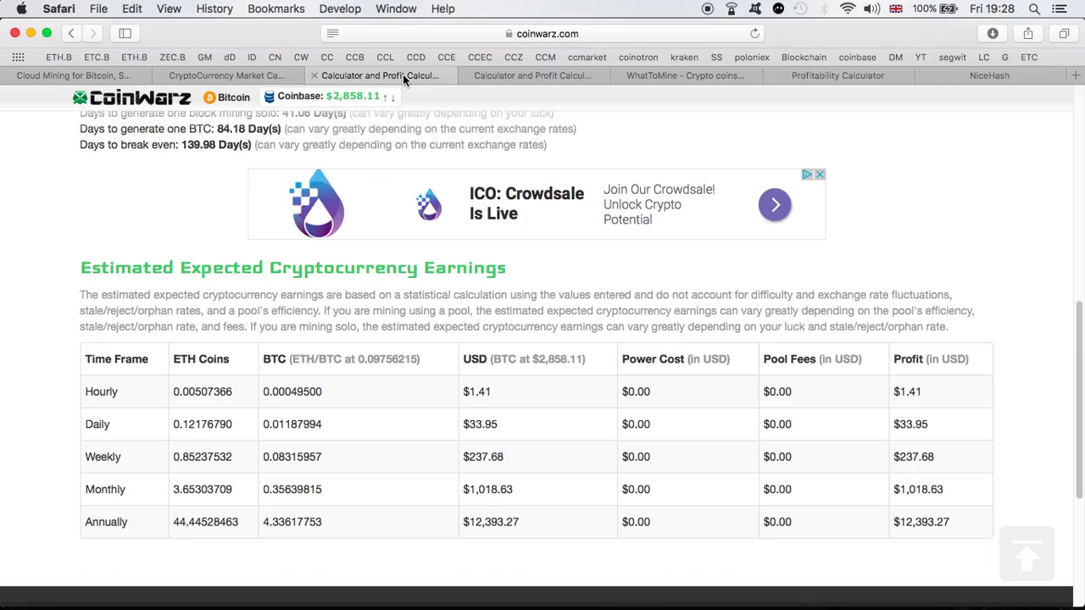
{"action": "scroll", "coordinate": [1056, 294], "scroll_direction": "up", "scroll_amount": 10}
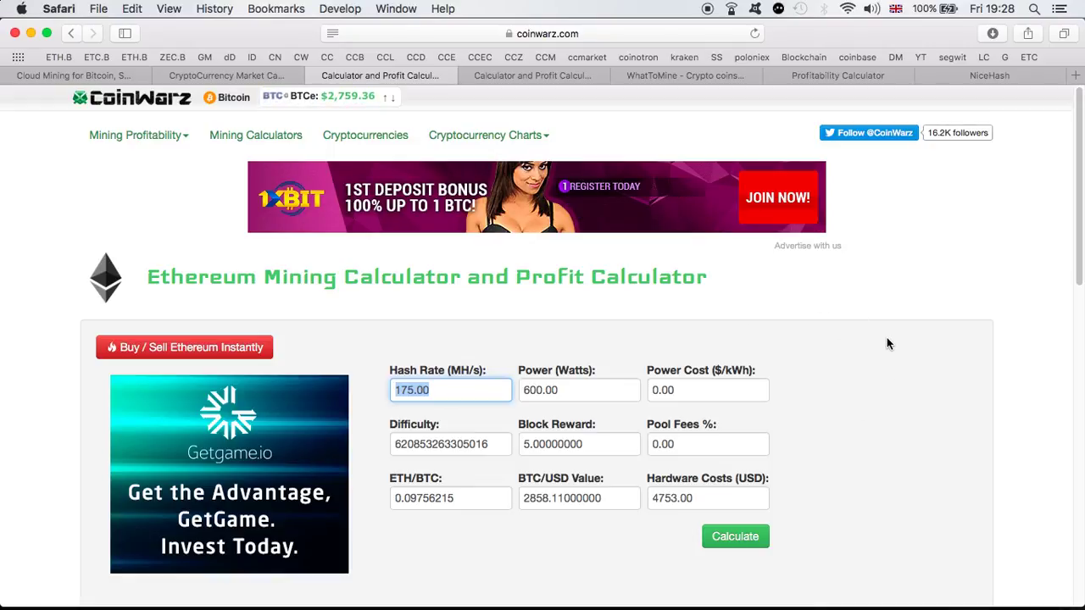
Return to the NiceHash profitability calculator and look over its hardware choices without changing the selected card
{"action": "left_click", "coordinate": [1002, 71]}
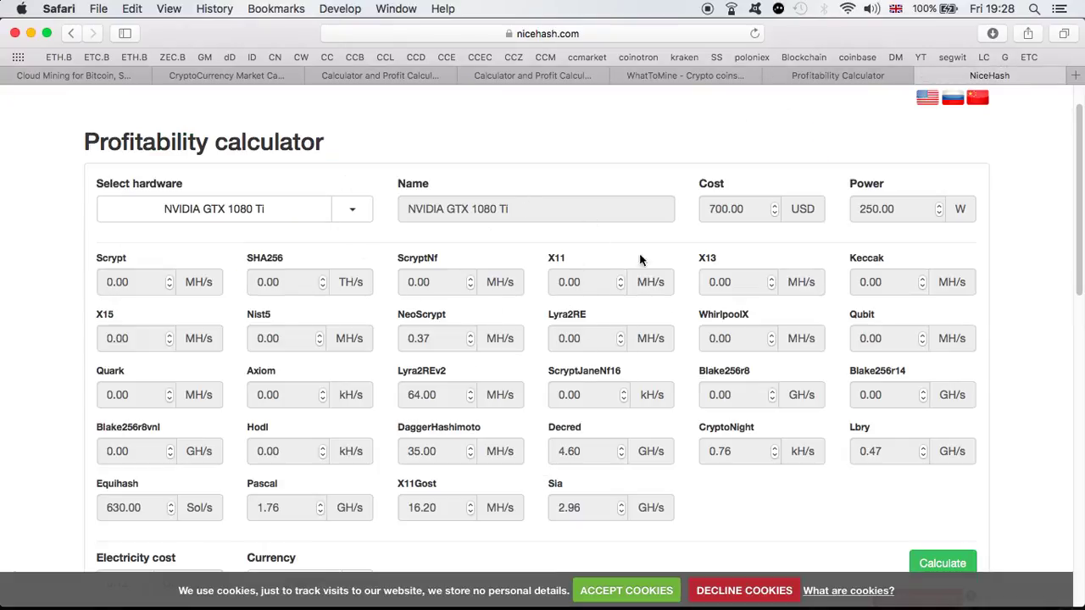
{"action": "left_click", "coordinate": [289, 215]}
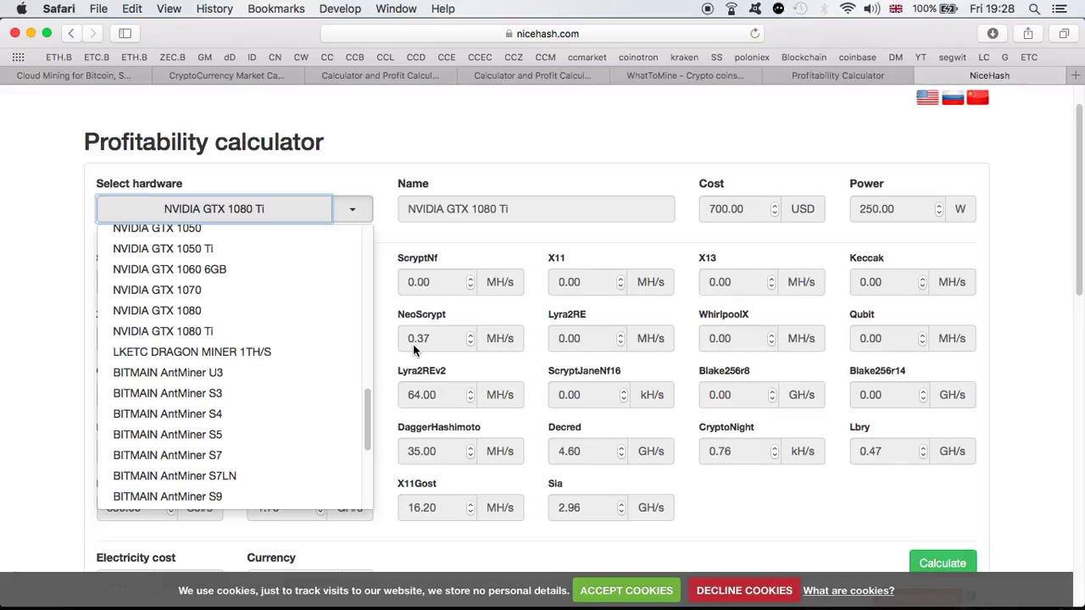
{"action": "left_click", "coordinate": [497, 147]}
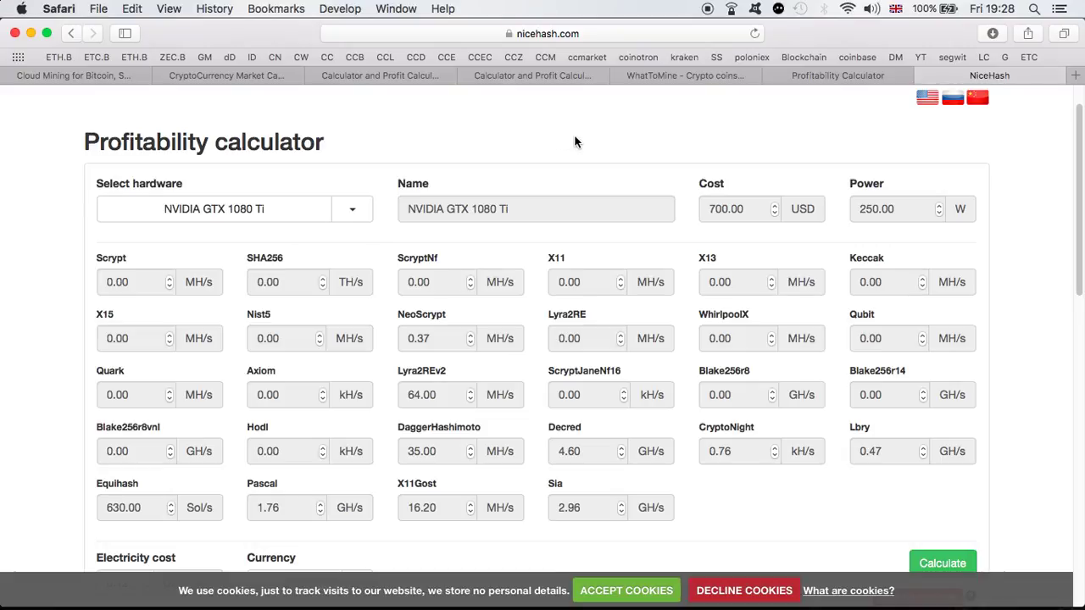
Check the Genesis Mining 2 Years Ether Mining plan against the CoinMarketCap price list, and reload the price list
{"action": "left_click", "coordinate": [251, 74]}
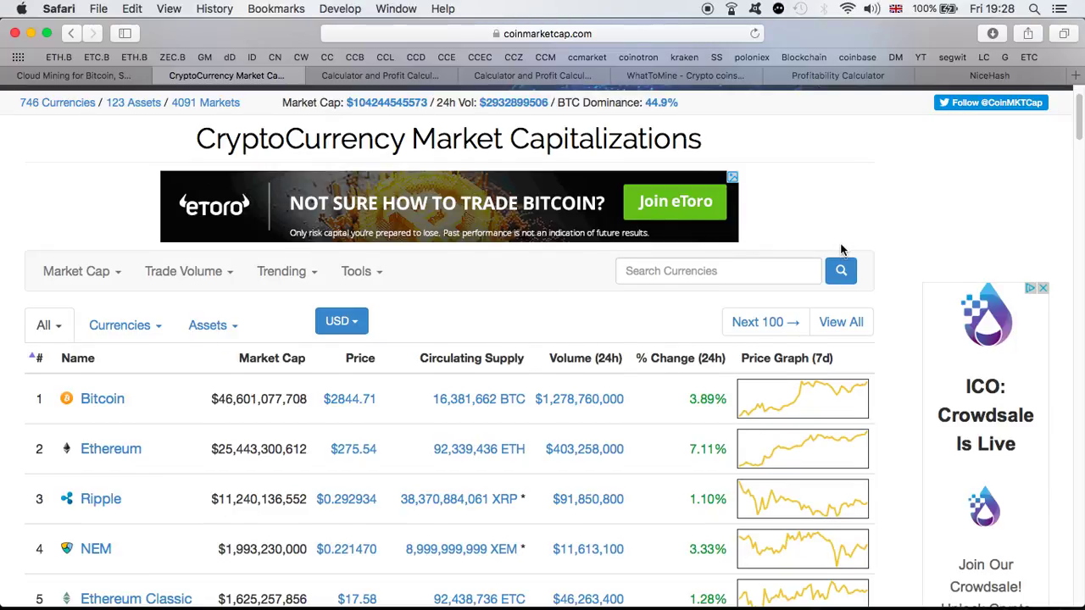
{"action": "scroll", "coordinate": [841, 249], "scroll_direction": "down", "scroll_amount": 3}
{"action": "left_click", "coordinate": [117, 76]}
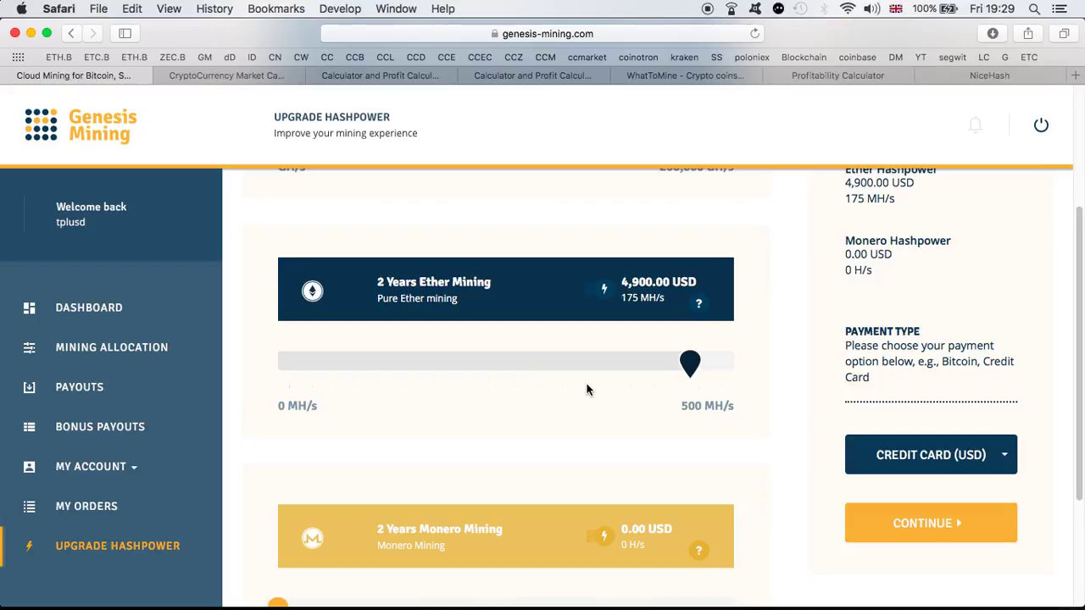
{"action": "left_click", "coordinate": [250, 82]}
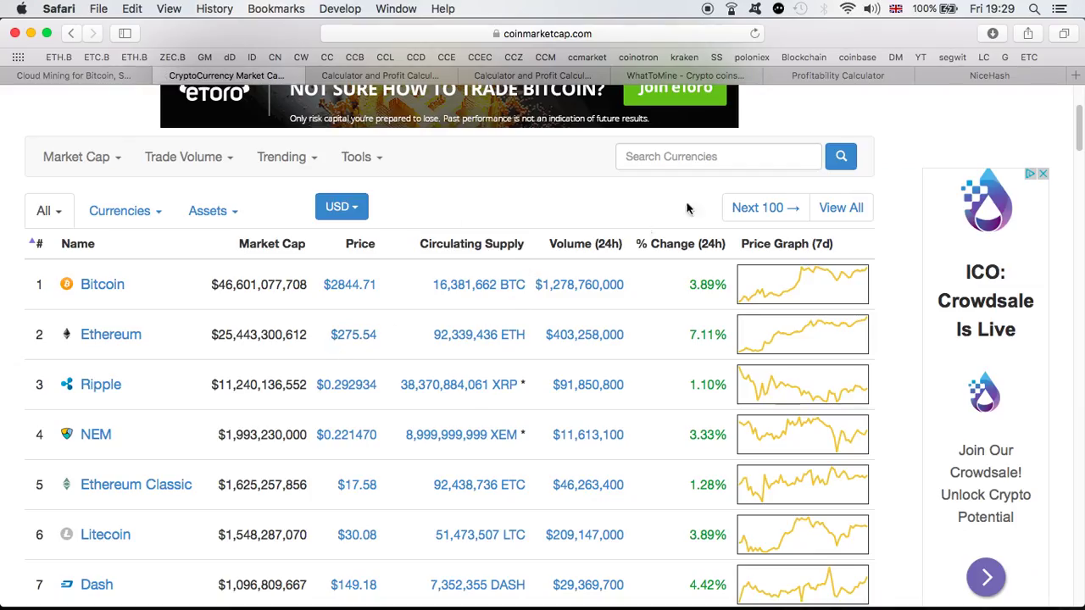
{"action": "left_click", "coordinate": [754, 33]}
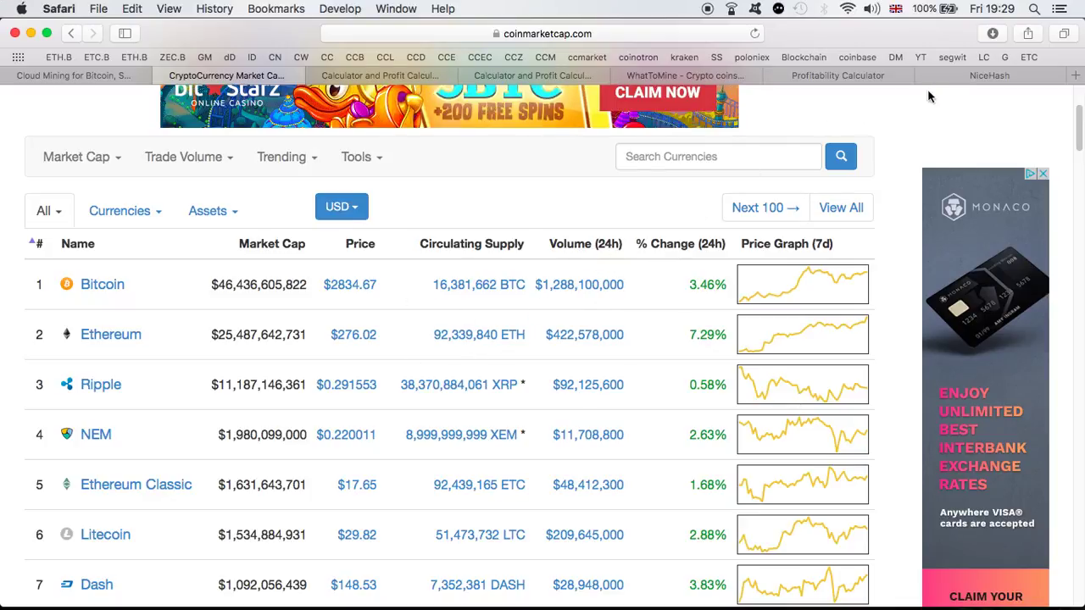
Compare the NiceHash GTX 1080 Ti figures and CoinWarz earnings with the CoinMarketCap prices, and glance over all open windows
{"action": "left_click", "coordinate": [970, 78]}
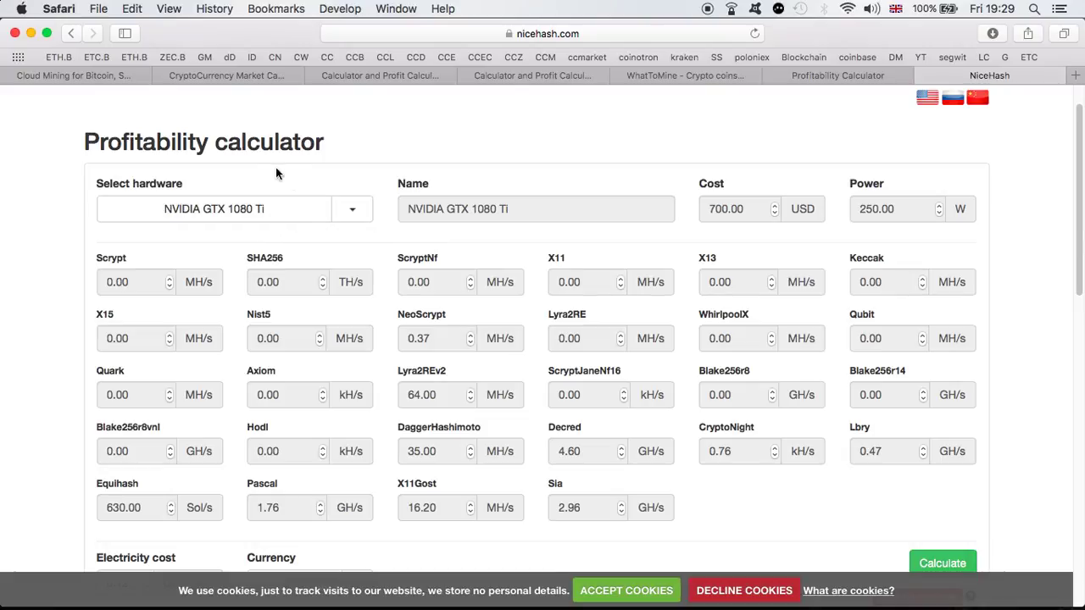
{"action": "left_click", "coordinate": [231, 75]}
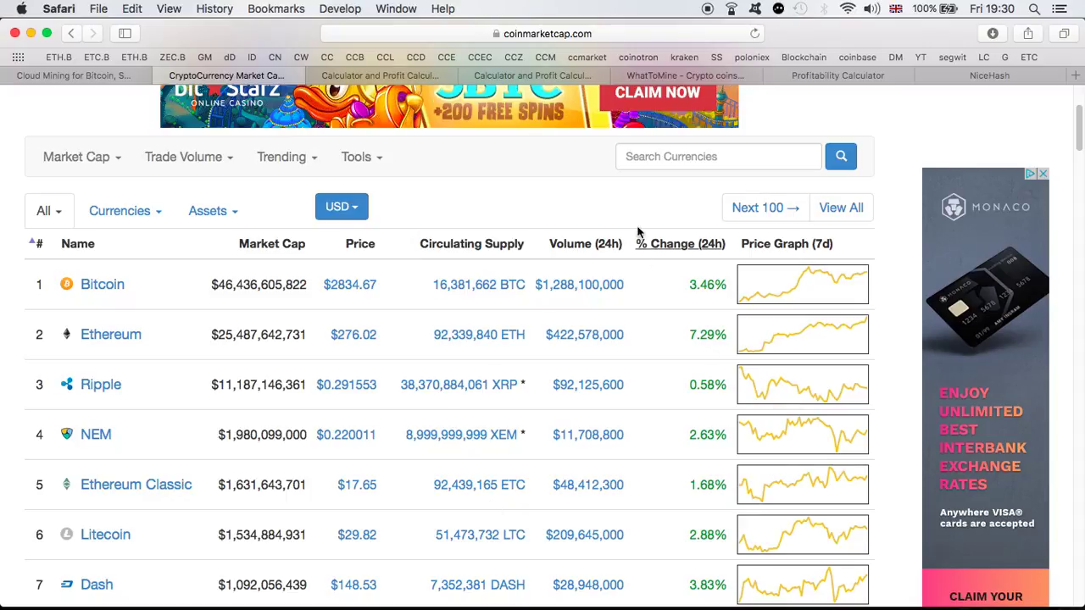
{"action": "left_click", "coordinate": [385, 76]}
{"action": "left_click", "coordinate": [541, 75]}
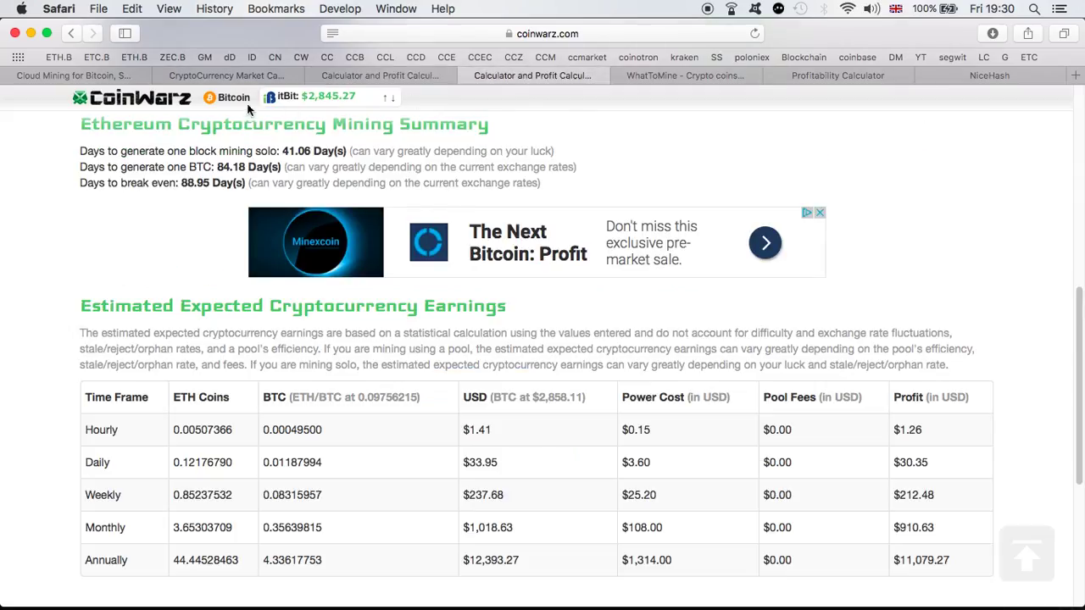
{"action": "left_click", "coordinate": [228, 74]}
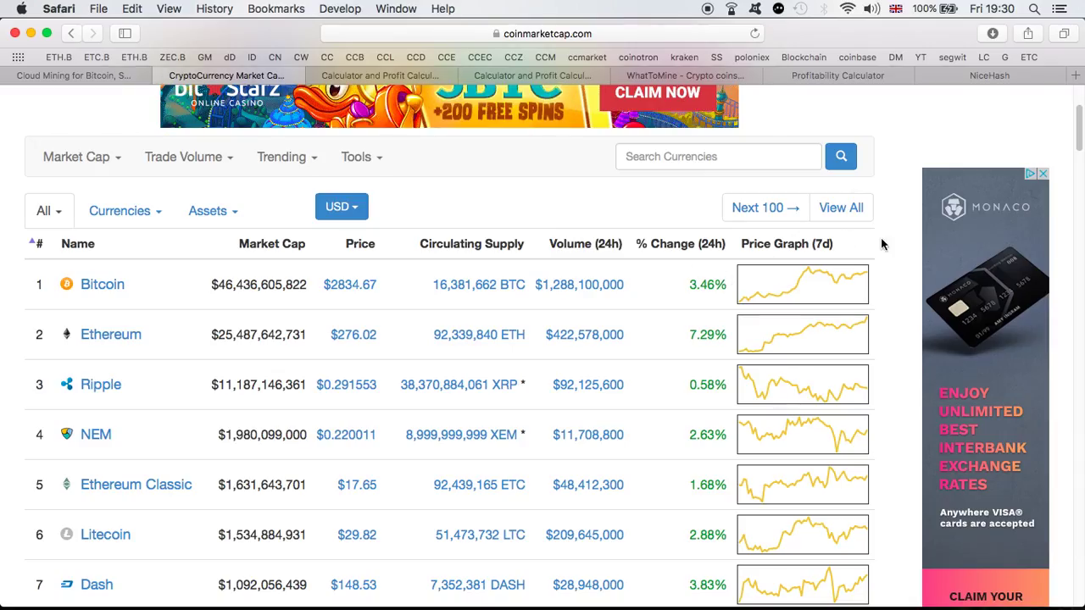
{"action": "key", "text": "ctrl+Up"}
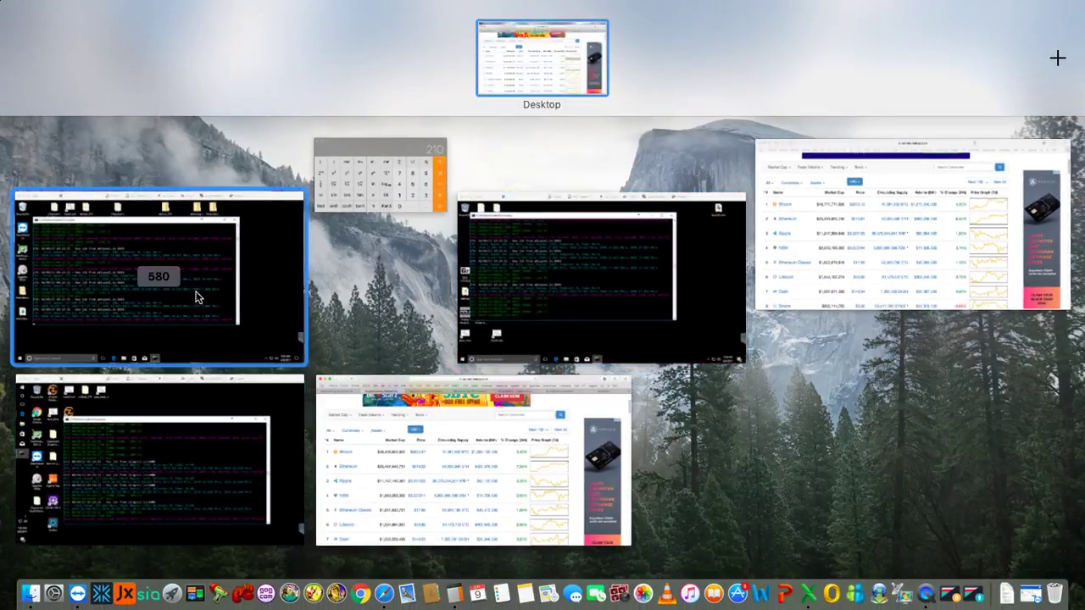
{"action": "left_click", "coordinate": [571, 427]}
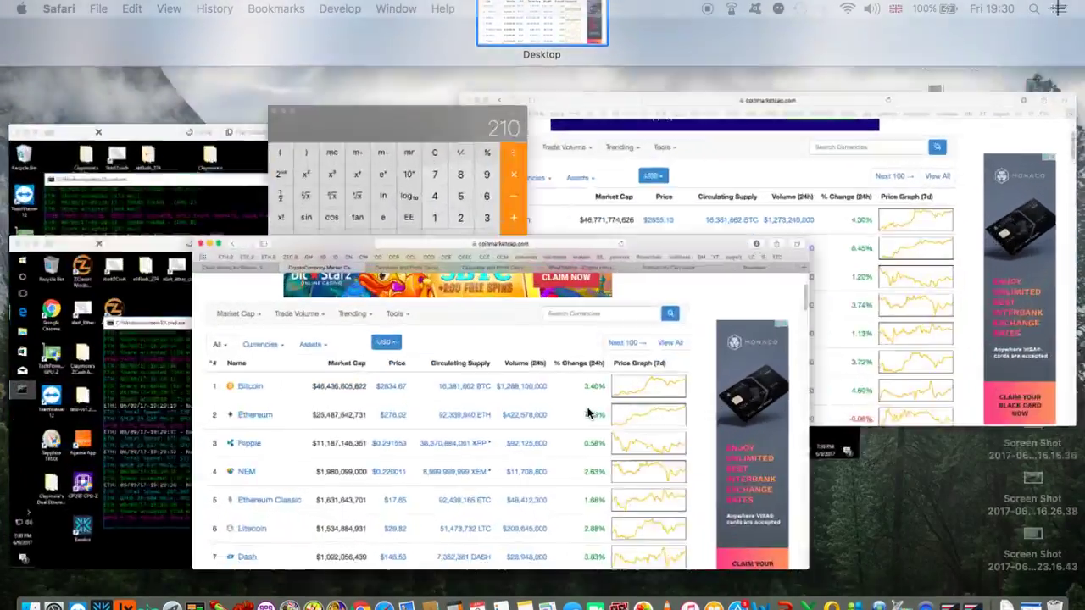